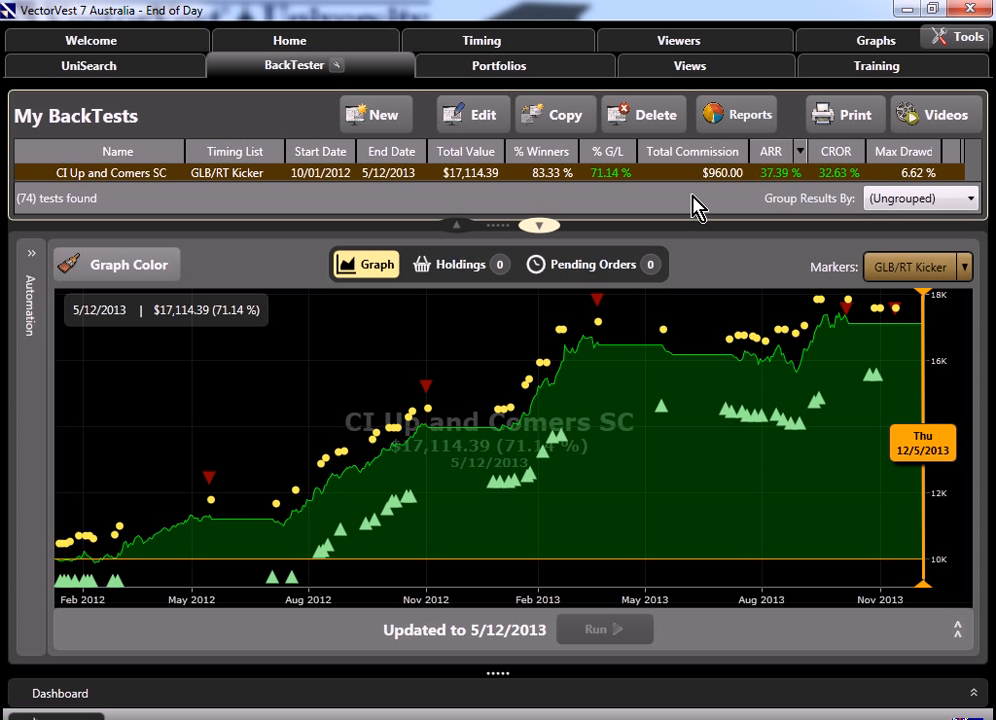
Read the 22/11/2013 Strategy of the Week article CI UP AND COMERS SUPERCHARGED down to its links, and return to the backtest results
click(714, 71)
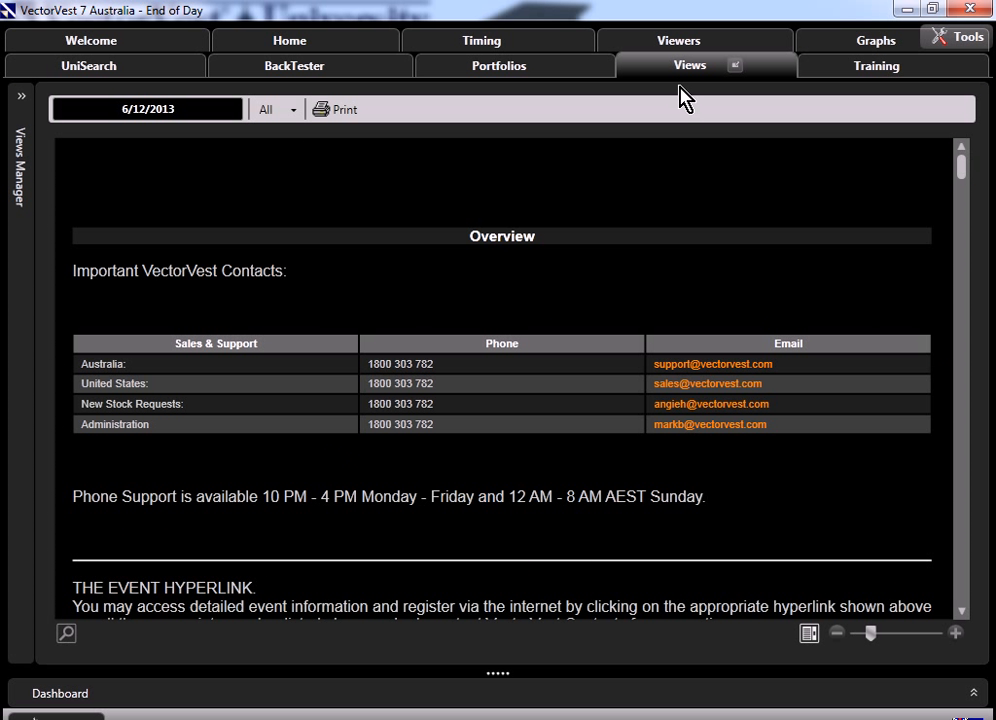
click(21, 97)
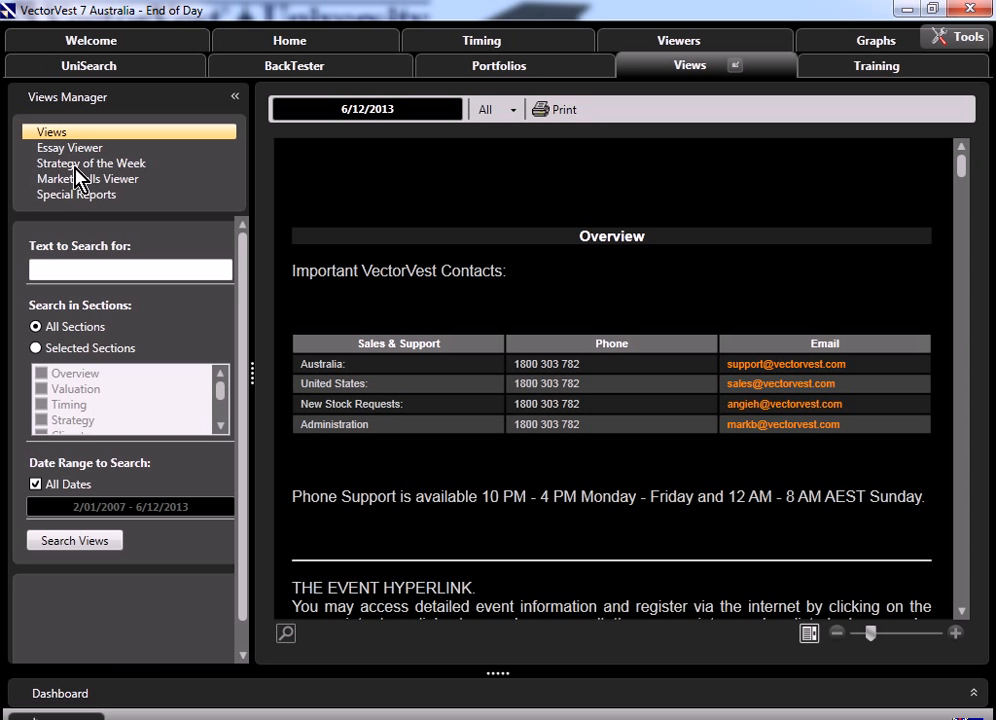
click(76, 165)
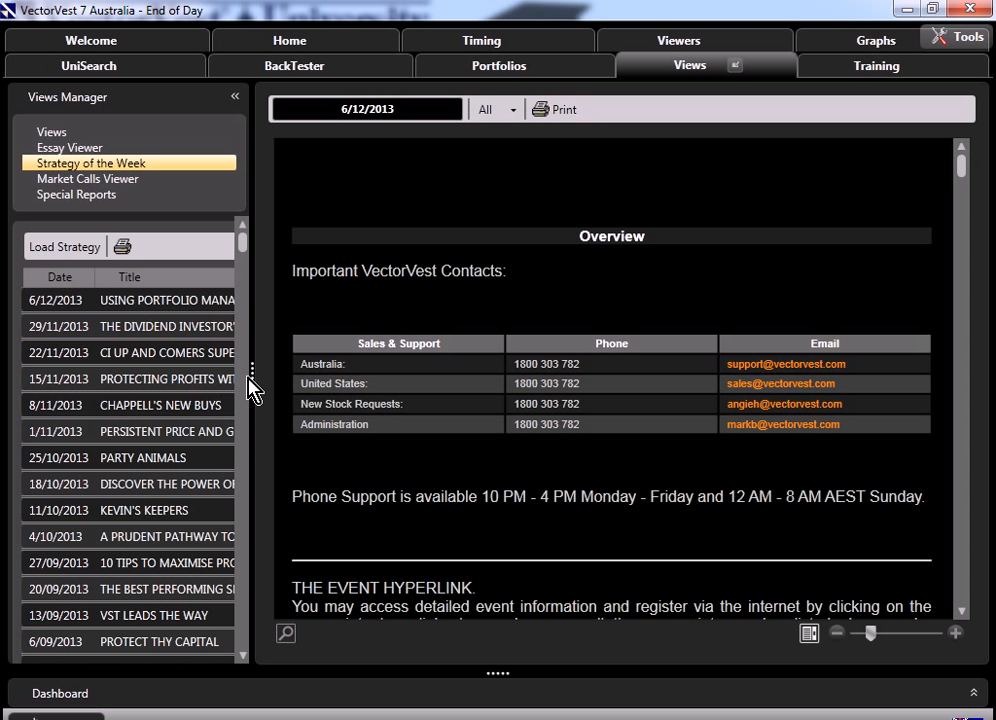
drag(251, 385, 333, 374)
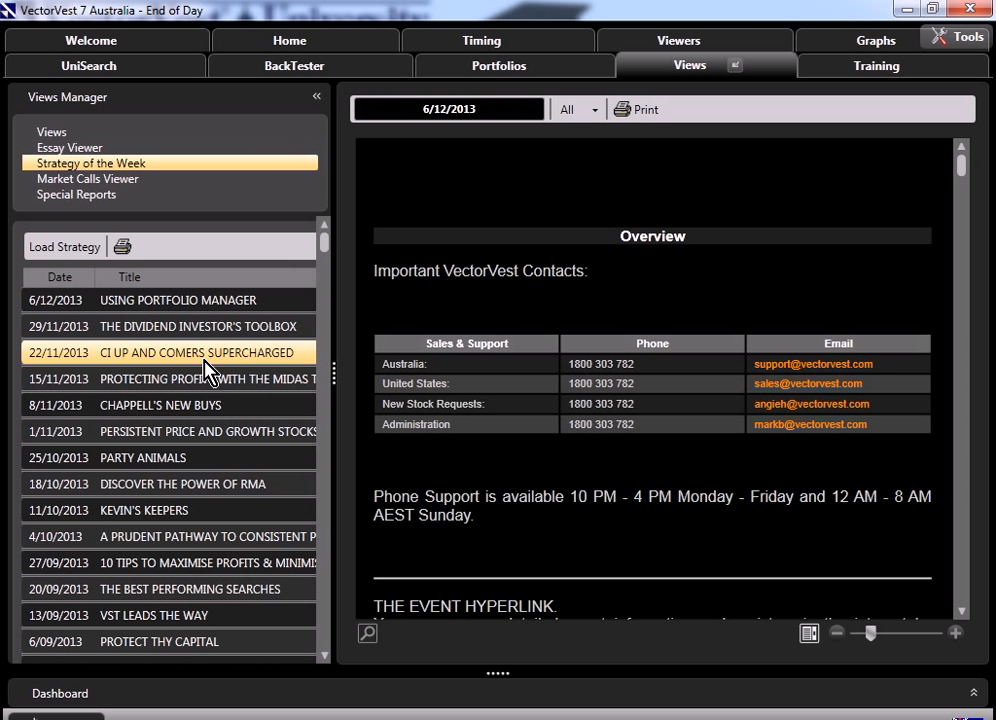
click(180, 359)
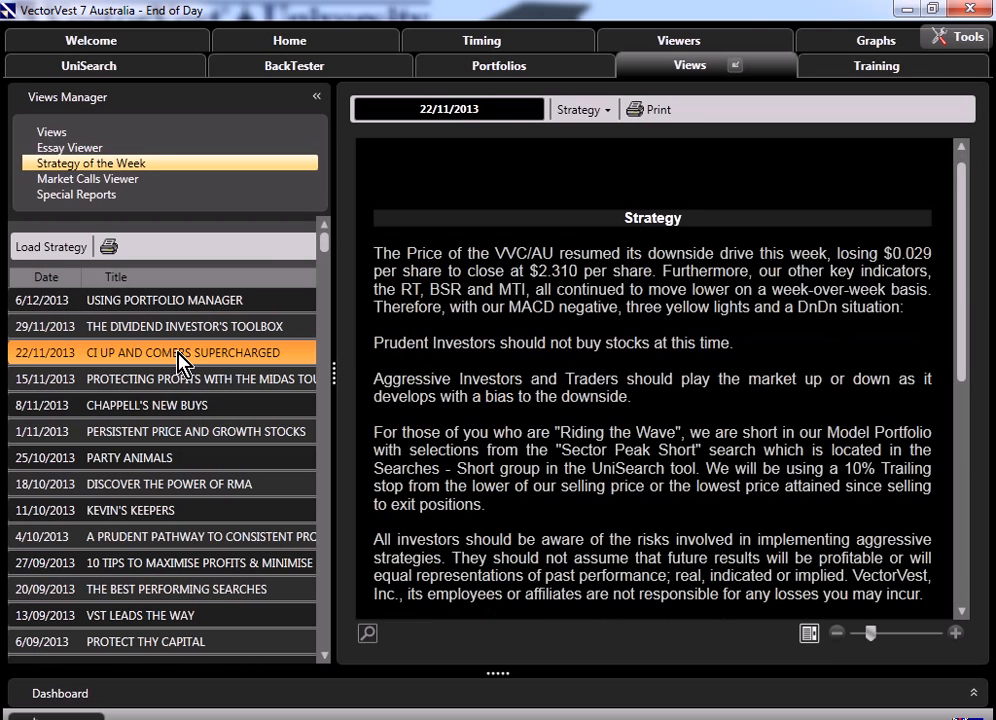
drag(966, 292, 974, 529)
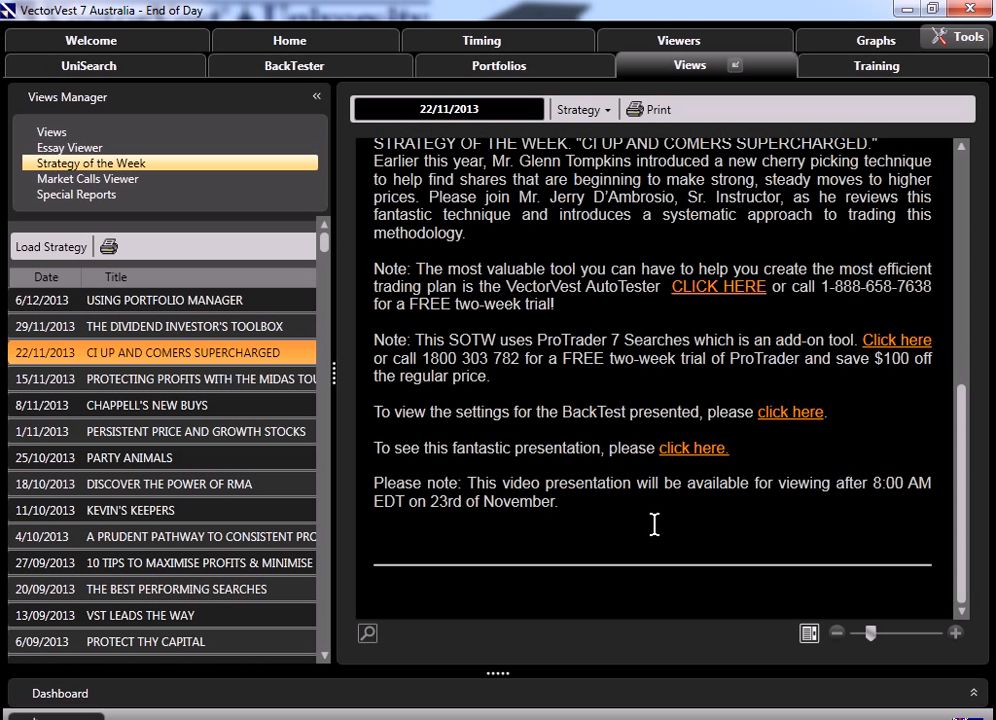
click(324, 68)
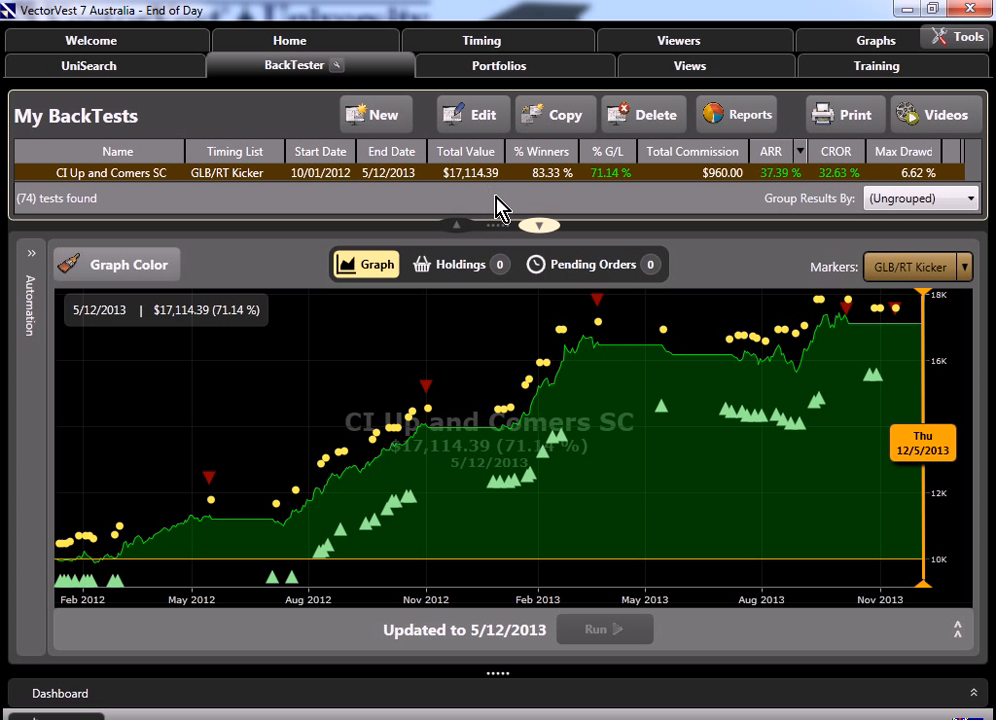
Create a new portfolio named CI Up and Comers SC with an investment of $10,000
click(551, 77)
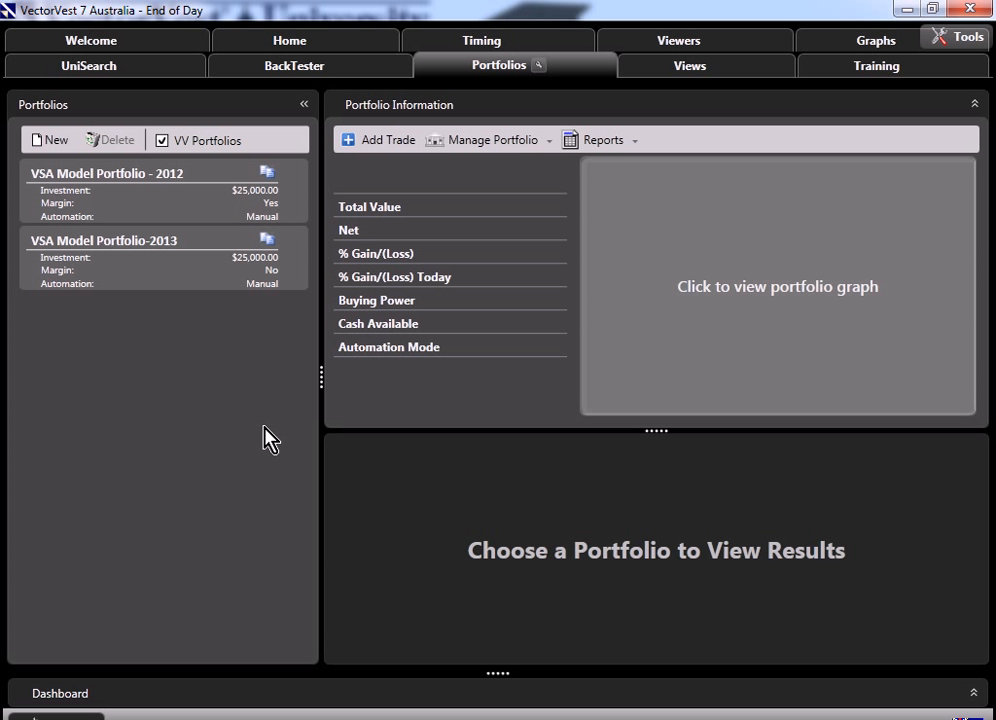
click(47, 141)
drag(413, 188, 448, 175)
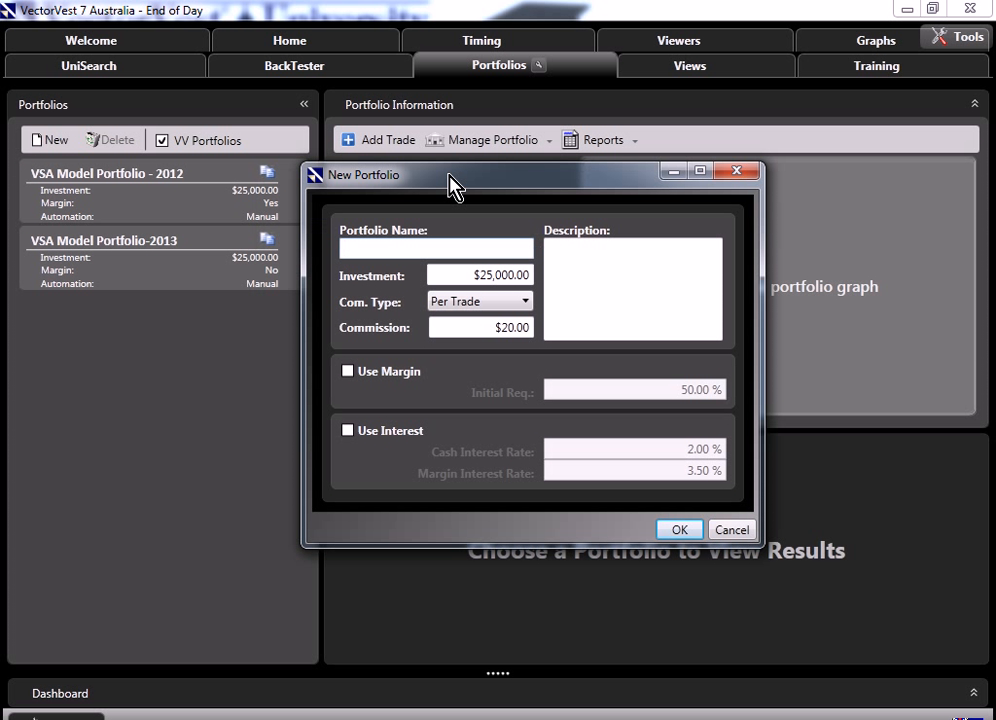
text(CI Up and Comers SC)
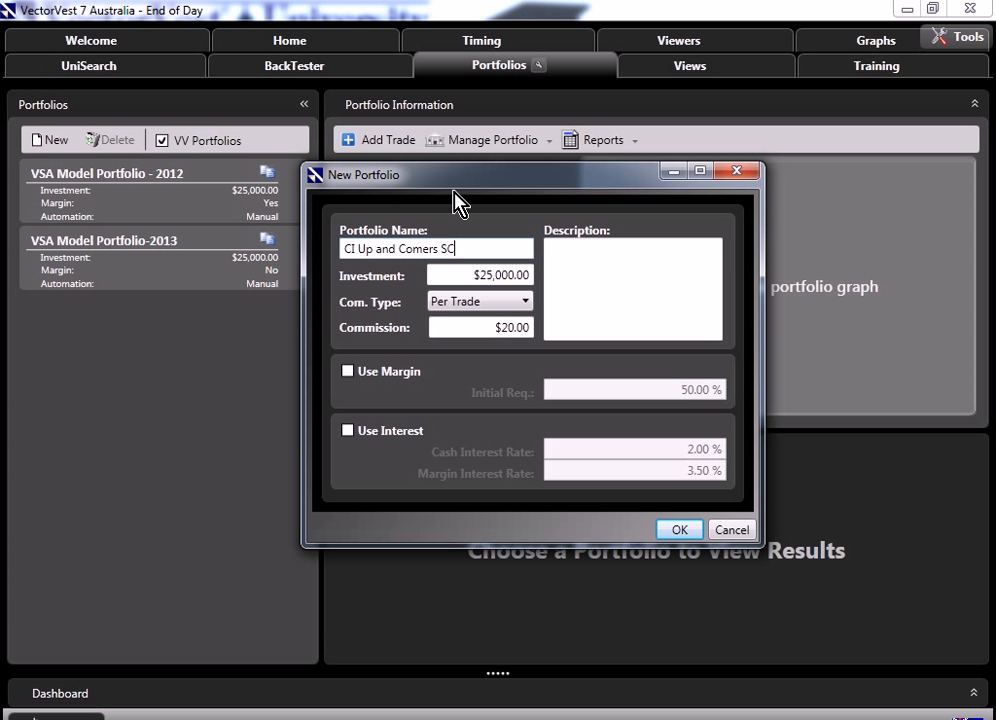
drag(462, 276, 540, 290)
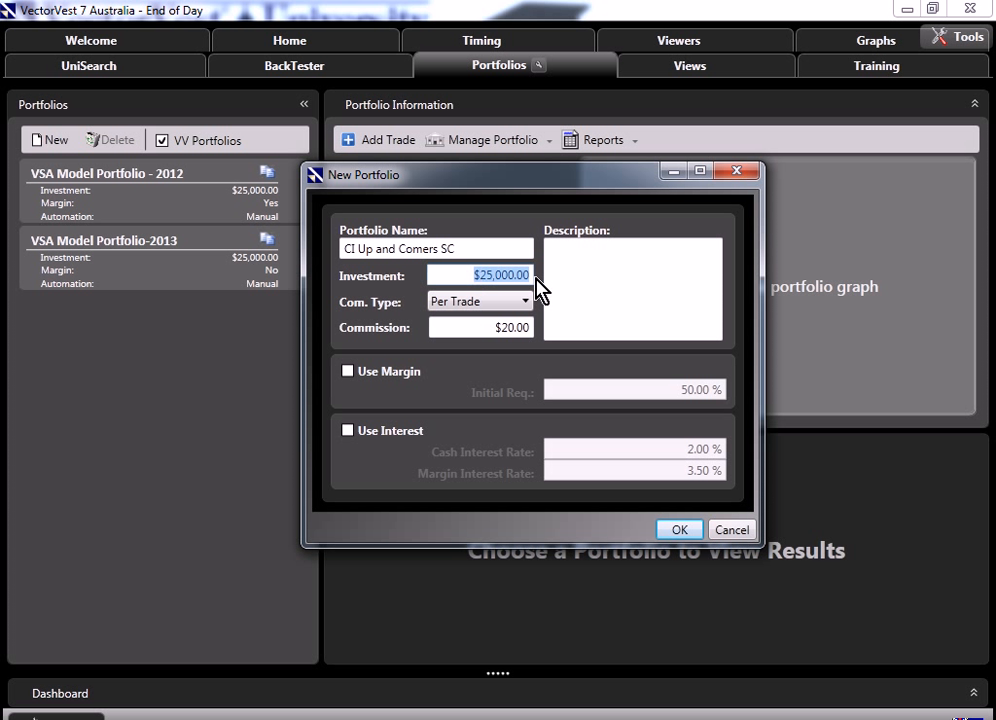
text(10000)
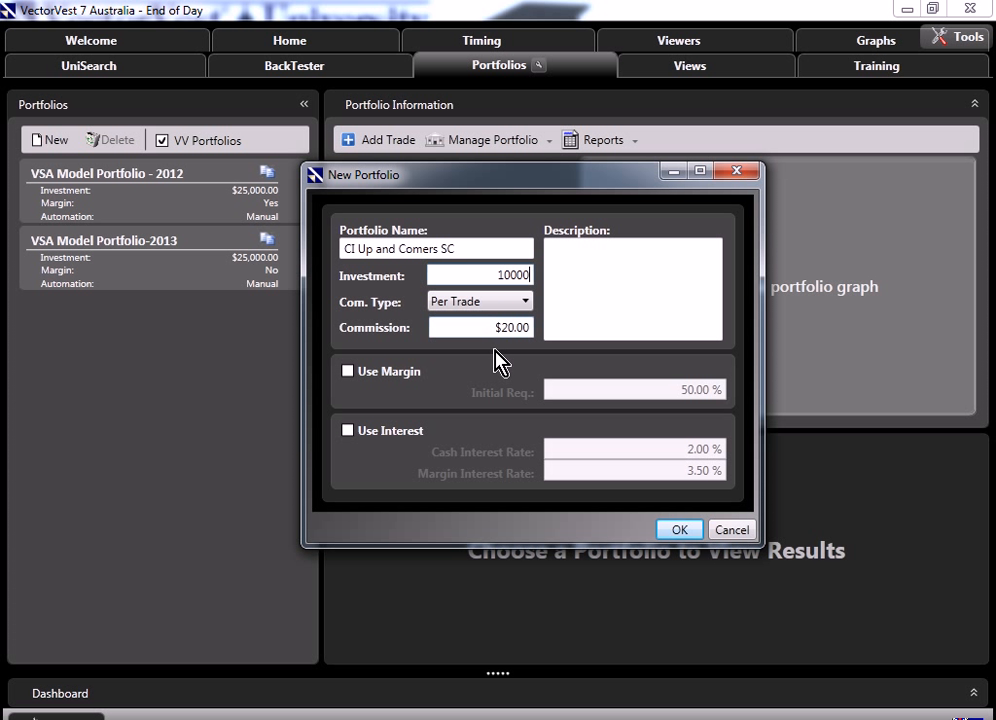
click(672, 531)
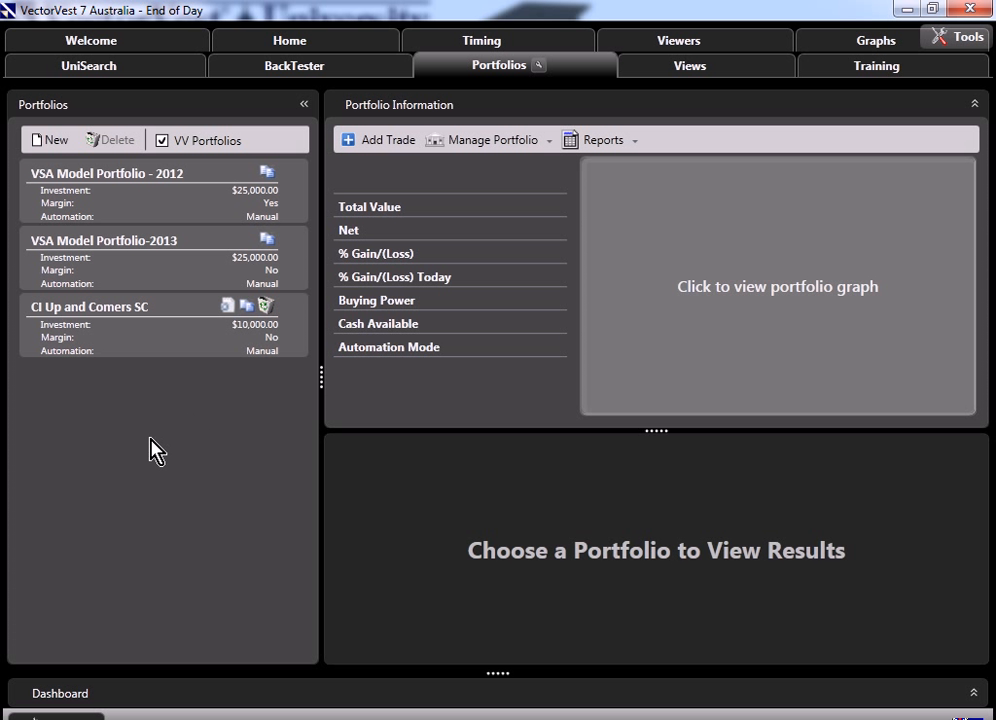
Start Buy from Search for the CI Up and Comers SC portfolio and load the Cherry Picking search CI Up and Comers SC
click(160, 333)
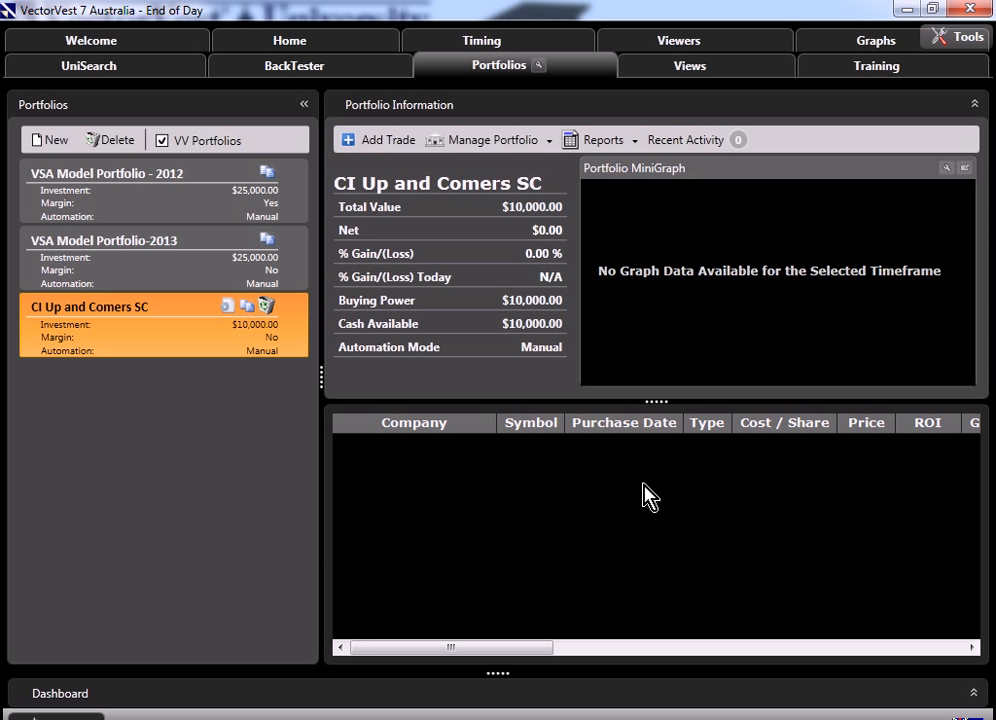
click(487, 152)
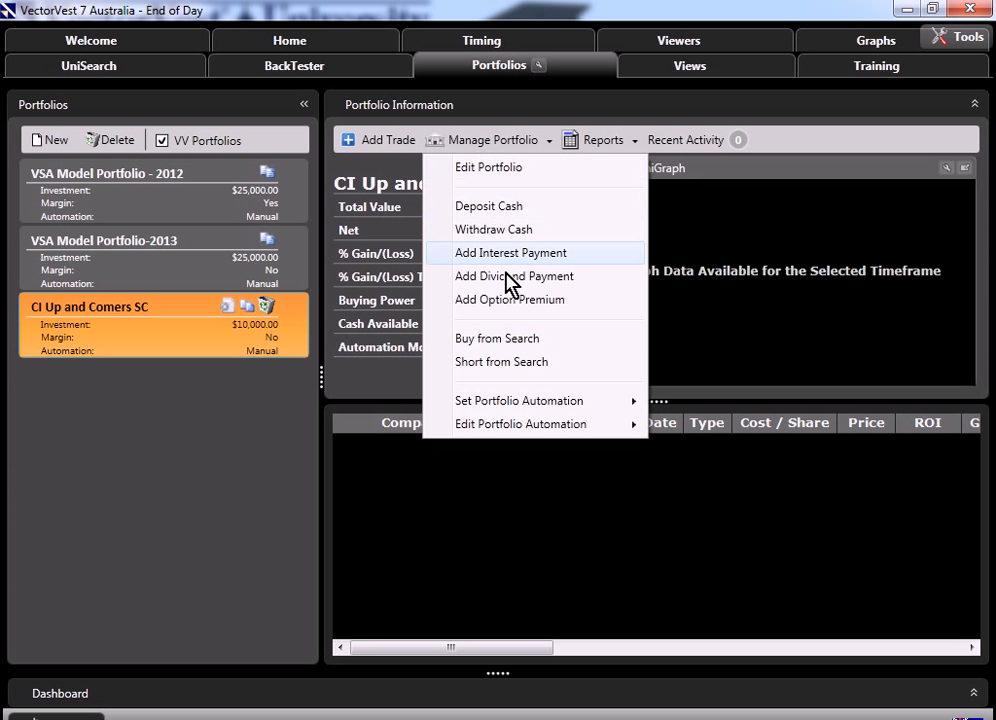
click(545, 345)
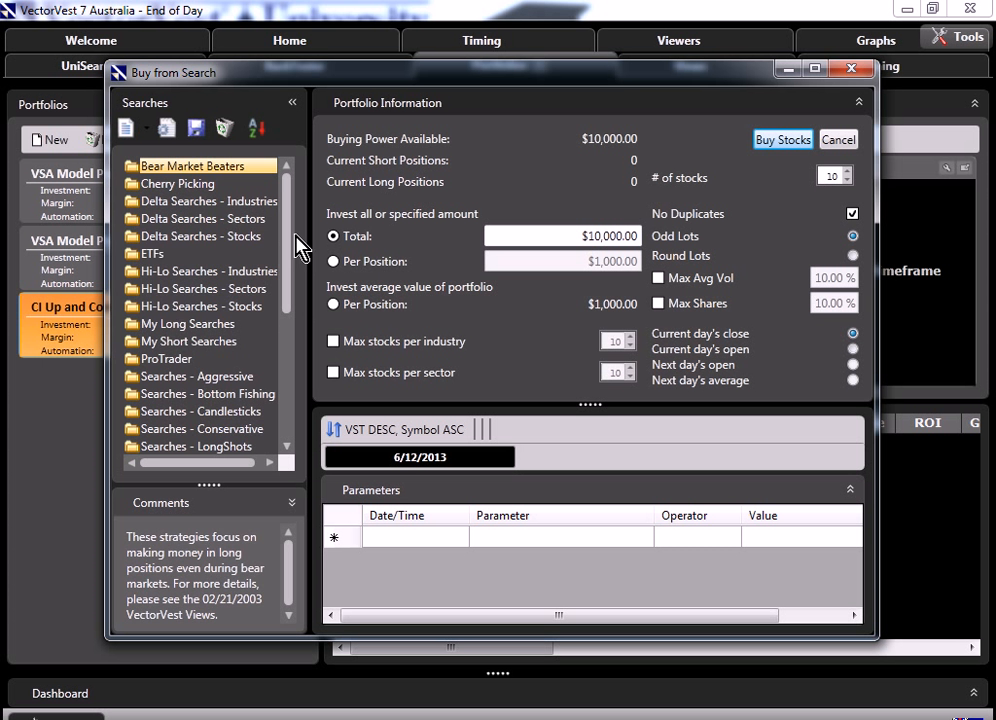
double_click(190, 185)
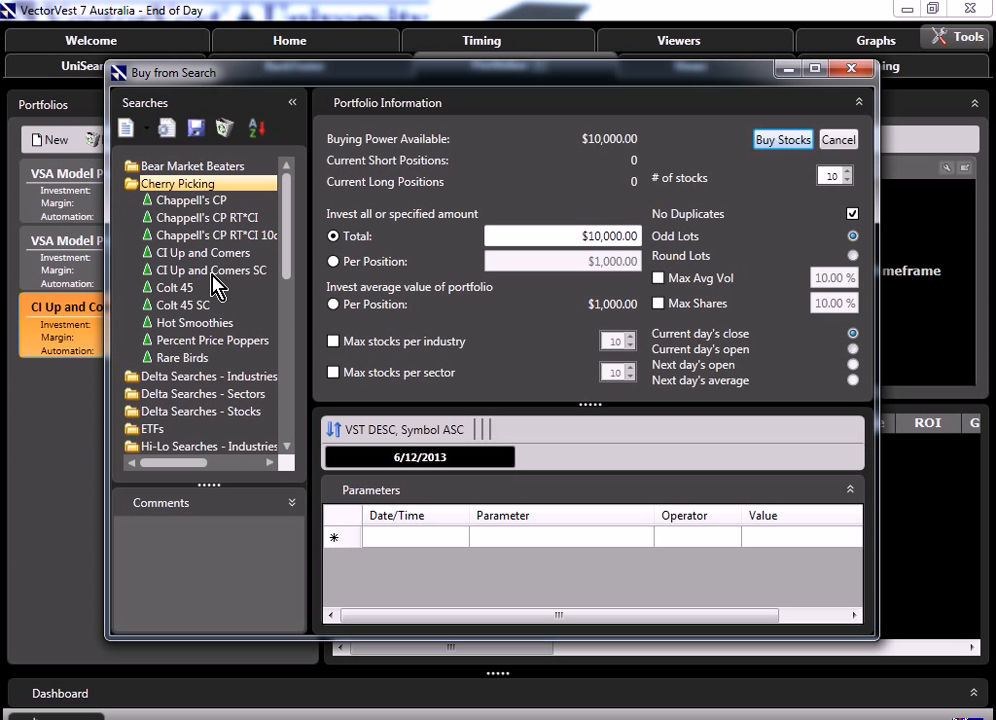
click(210, 271)
double_click(200, 184)
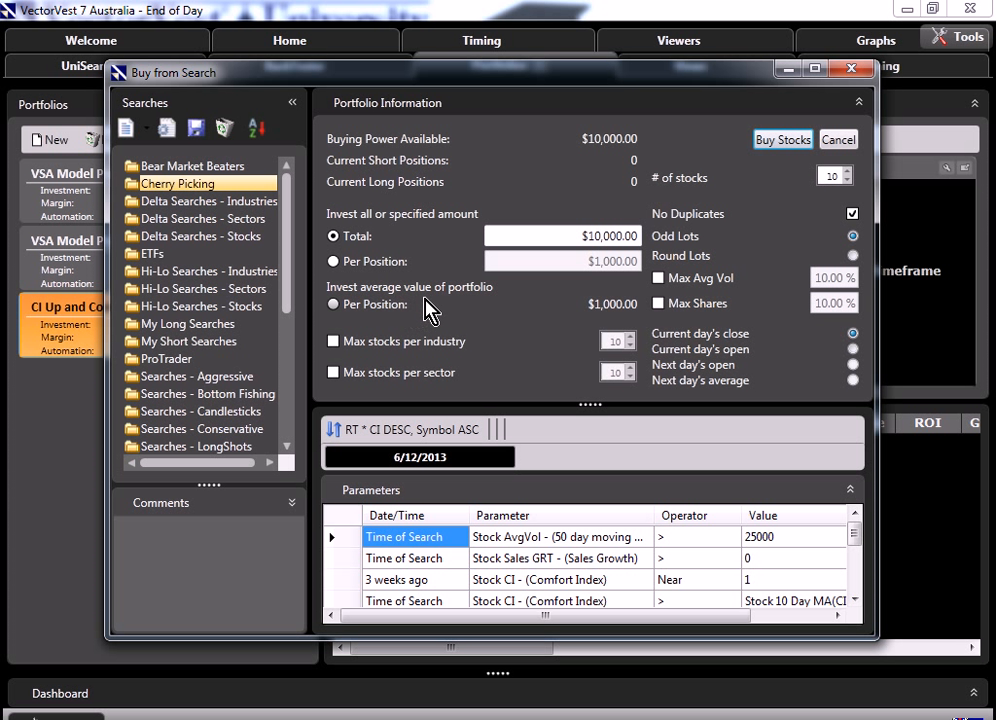
Invest the portfolio's average value per position and set the number of stocks to 5
click(334, 304)
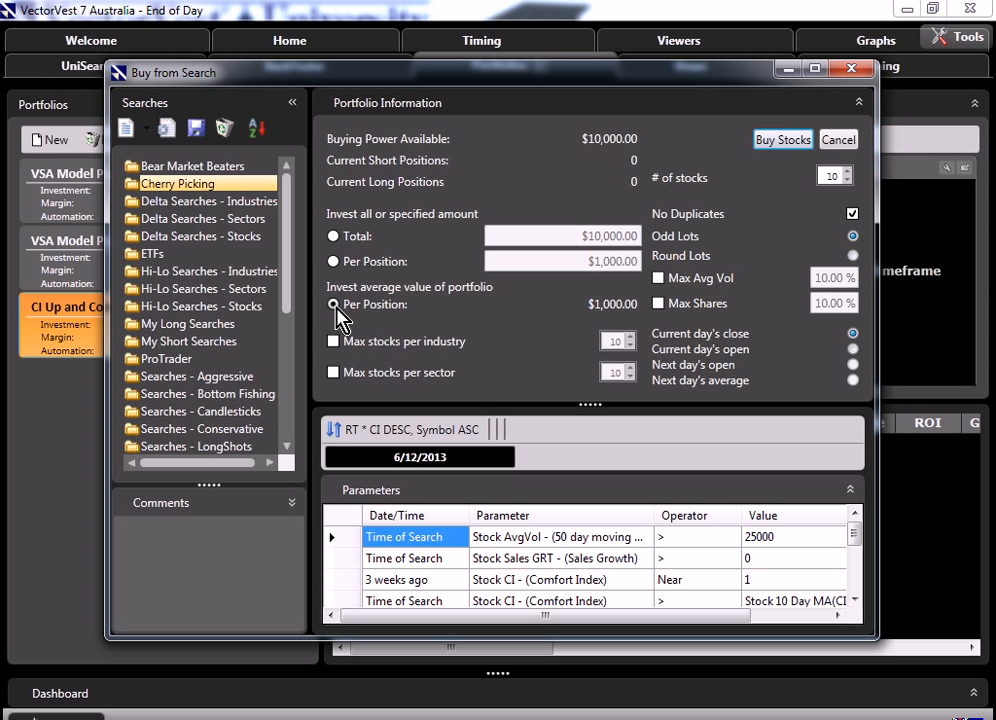
click(849, 183)
click(849, 182)
click(849, 182)
click(849, 182)
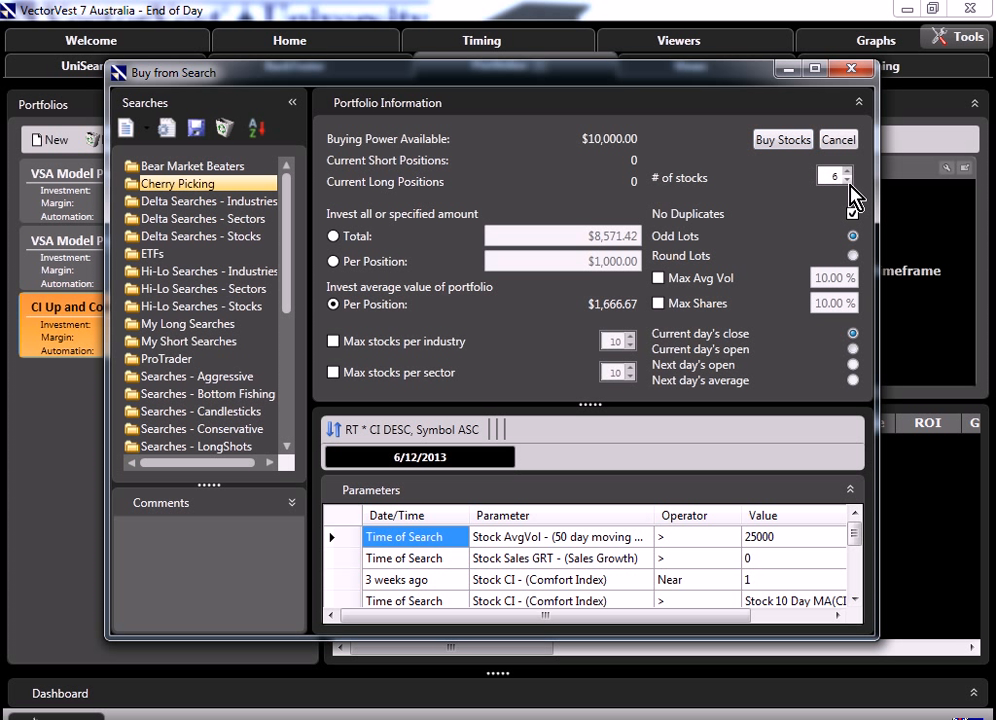
click(849, 182)
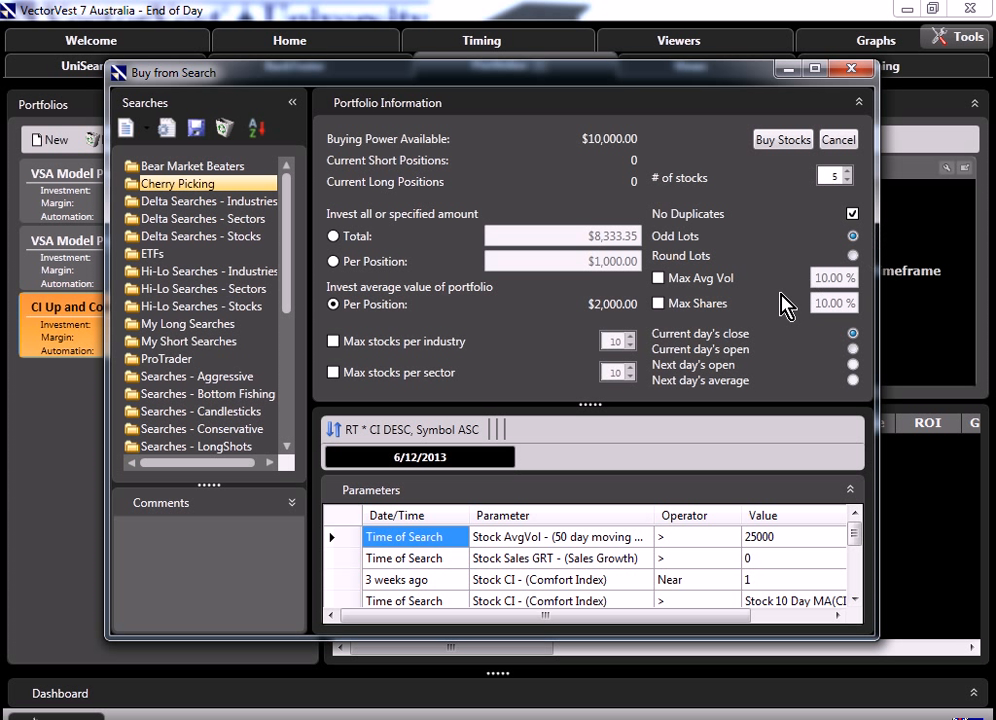
Enable the Max Avg Vol limit for the purchase and set it to 2%
click(658, 279)
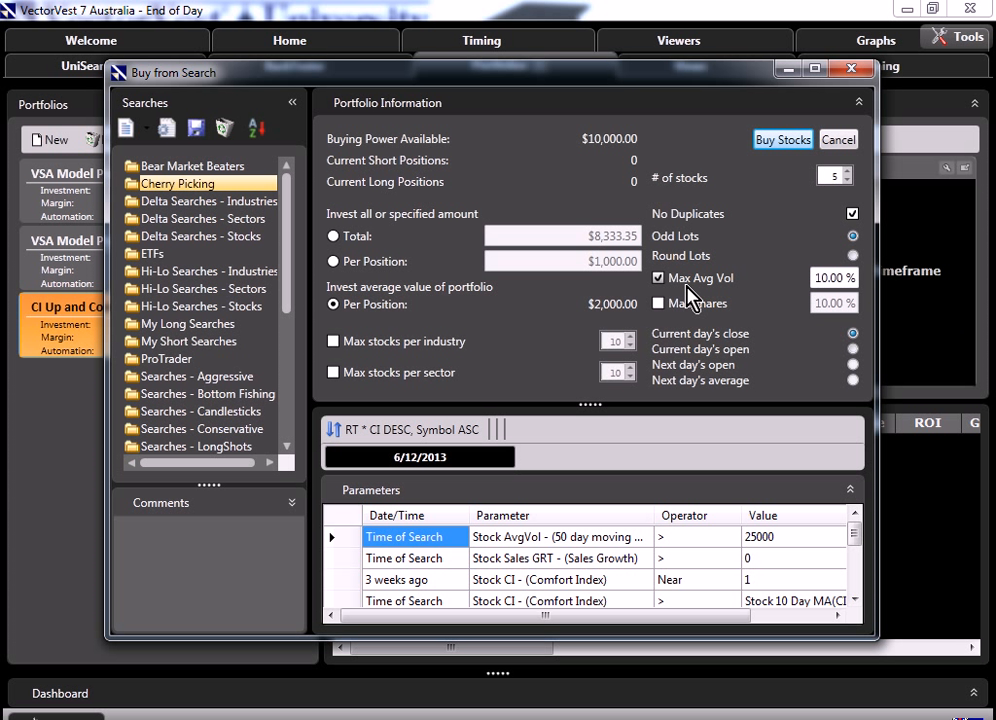
click(815, 278)
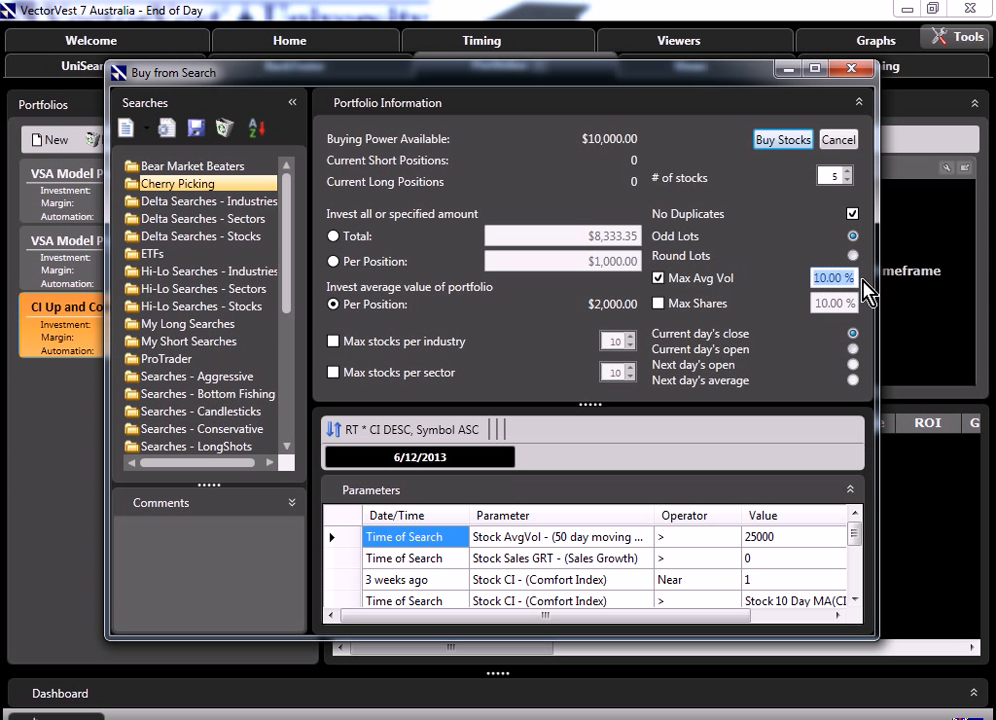
text(2)
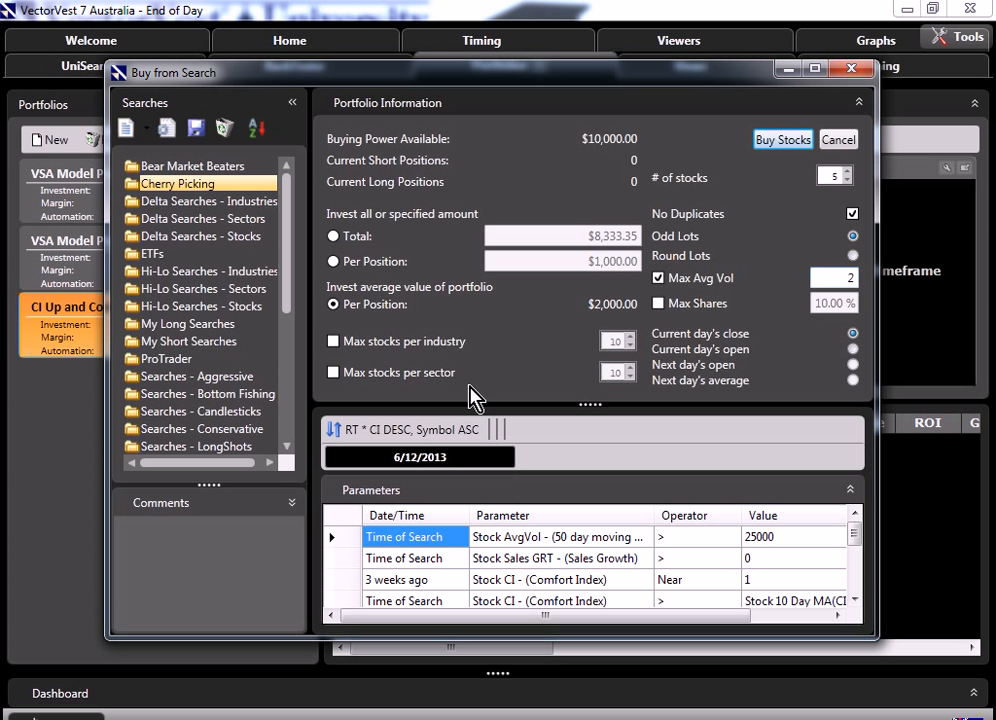
click(746, 272)
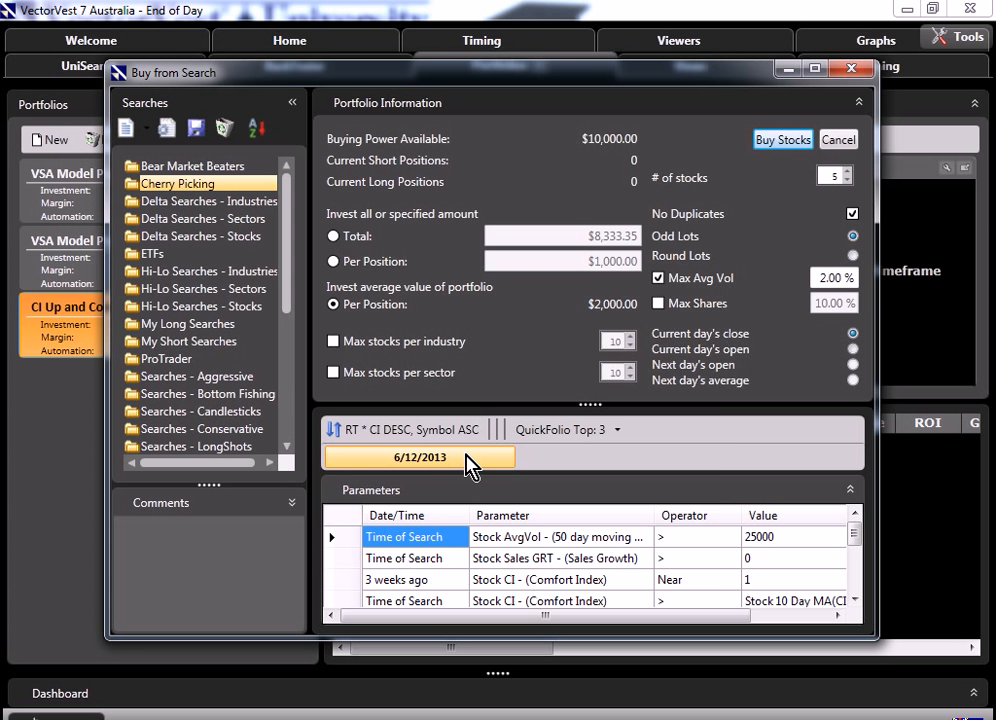
Set the search date to 5/12/2013 and buy the stocks into the portfolio
click(470, 465)
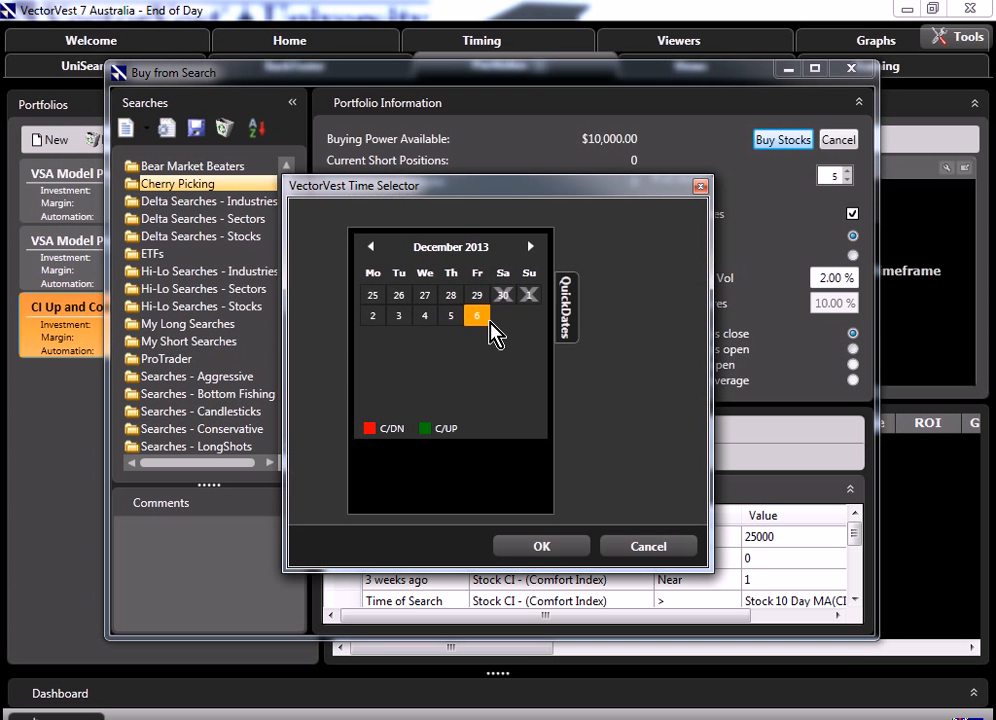
click(545, 550)
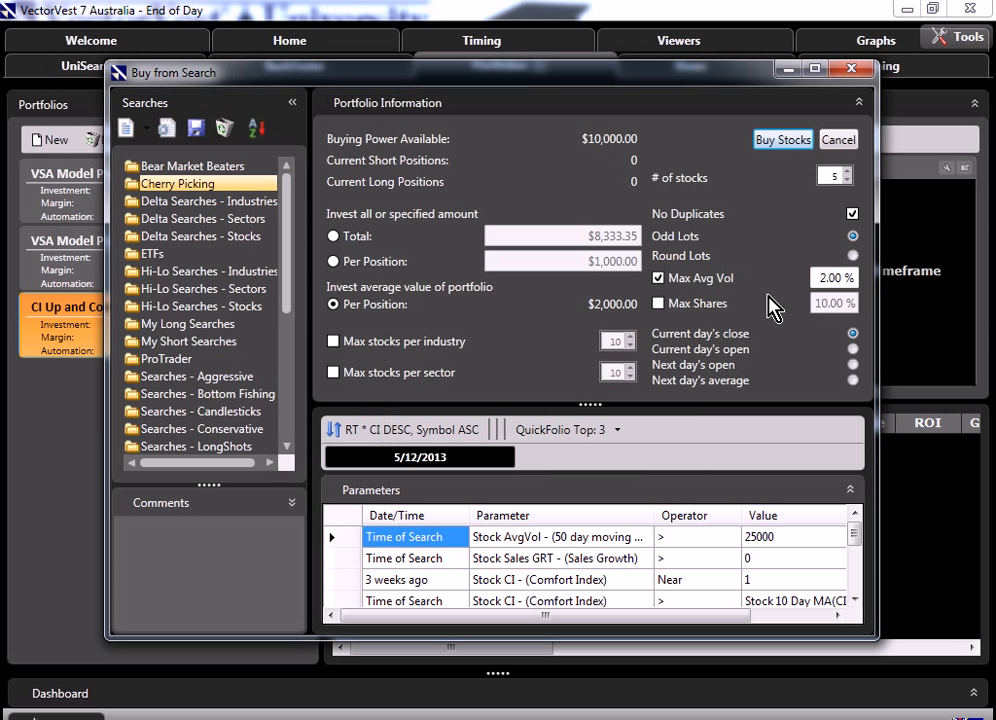
click(782, 142)
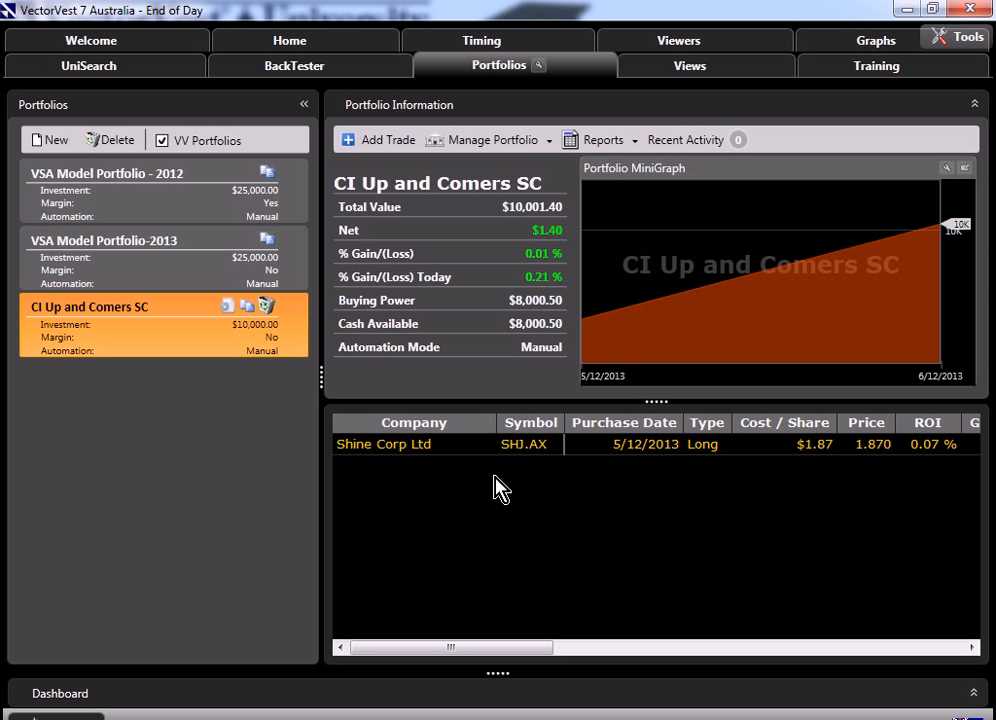
Check the timing list of the CI Up and Comers SC backtest, the portfolio's holdings and the Color Guard on the home page
click(300, 66)
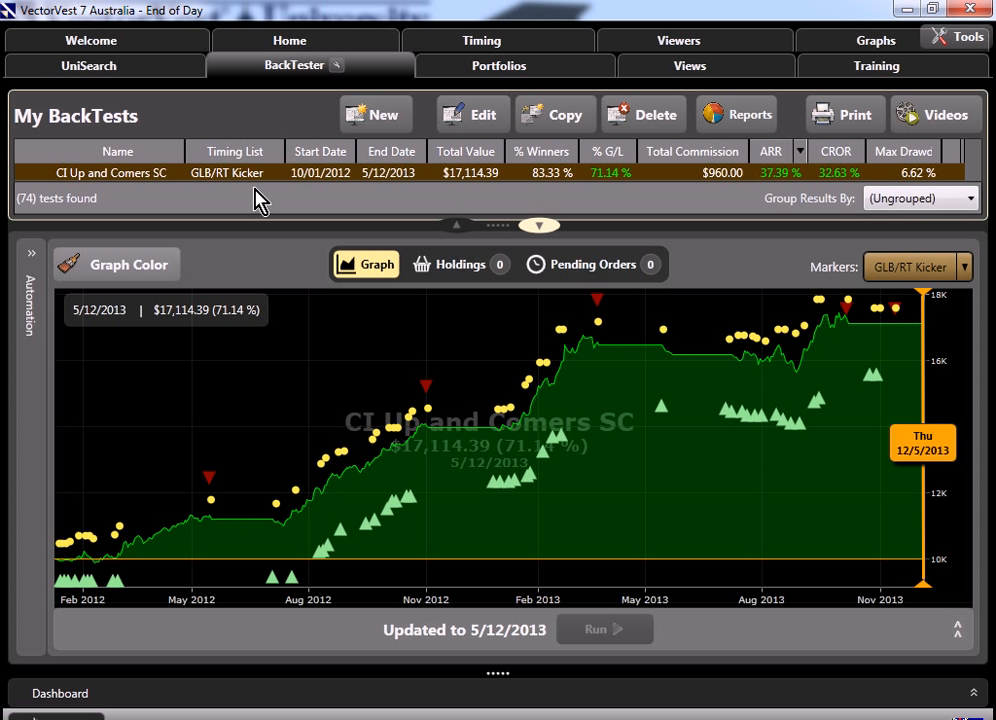
click(511, 67)
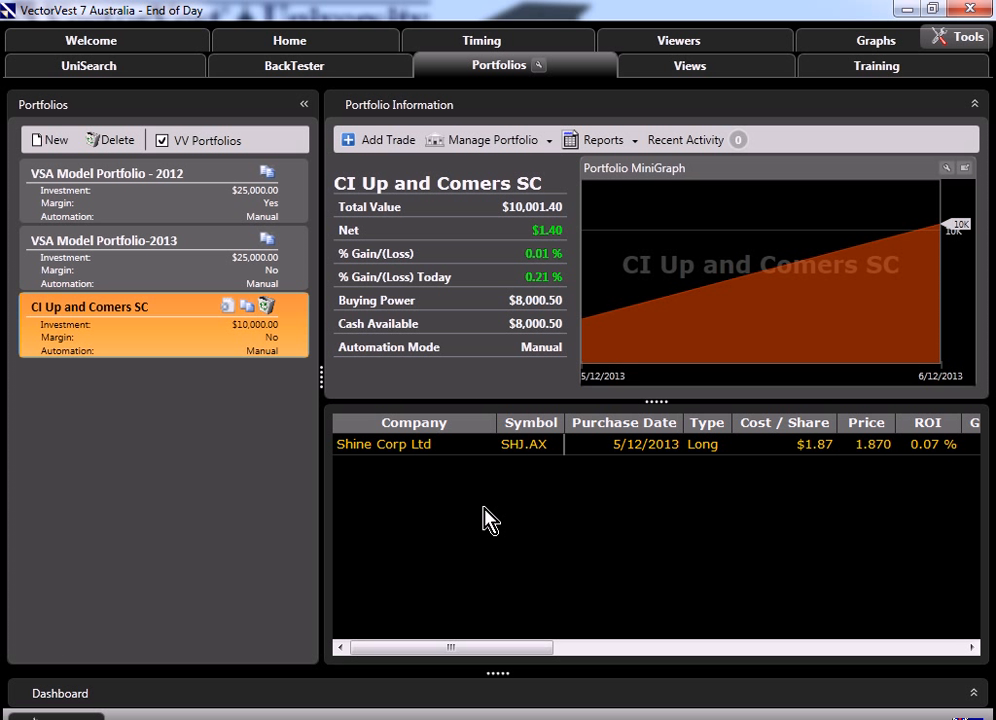
click(318, 36)
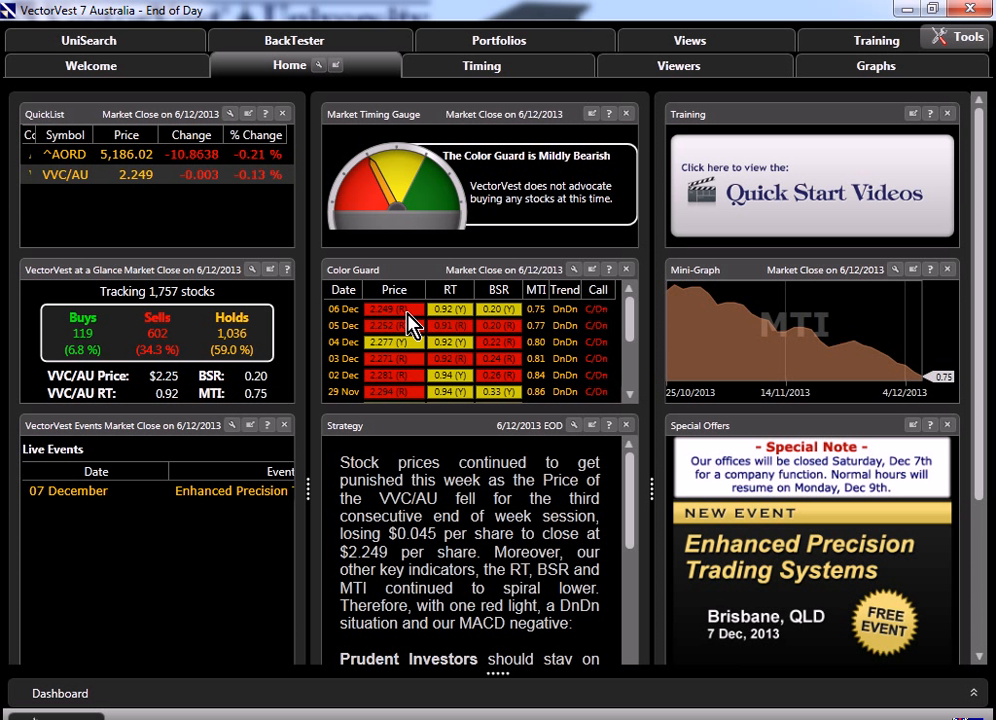
Put the CI Up and Comers SC portfolio in Long automation with % Gain/(Loss) as stop criteria and a 50% gain
click(512, 45)
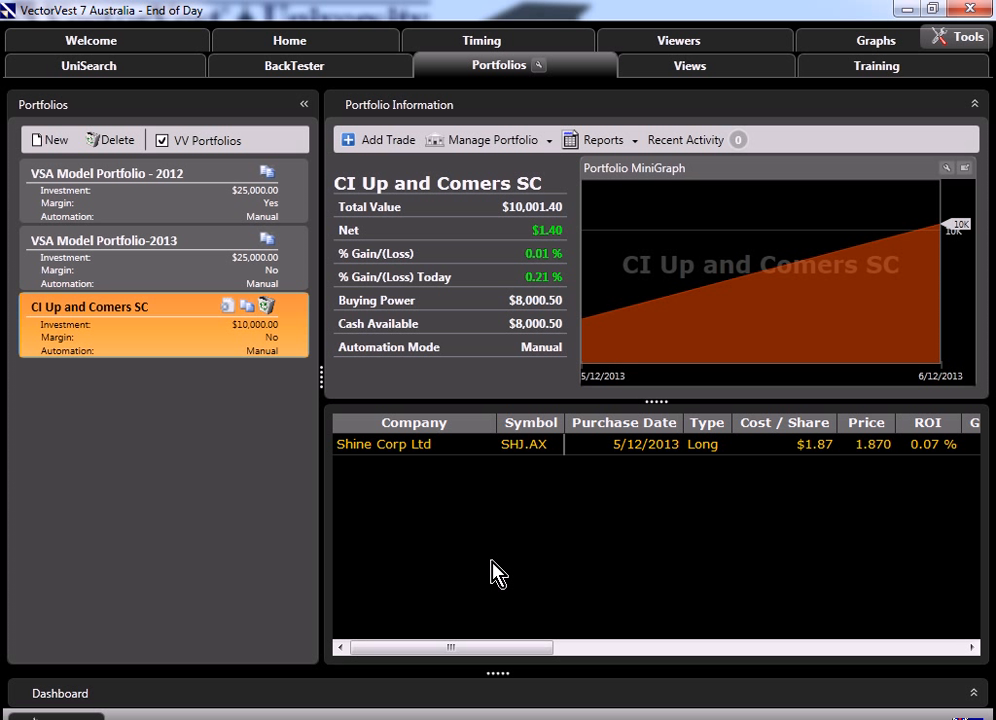
click(497, 150)
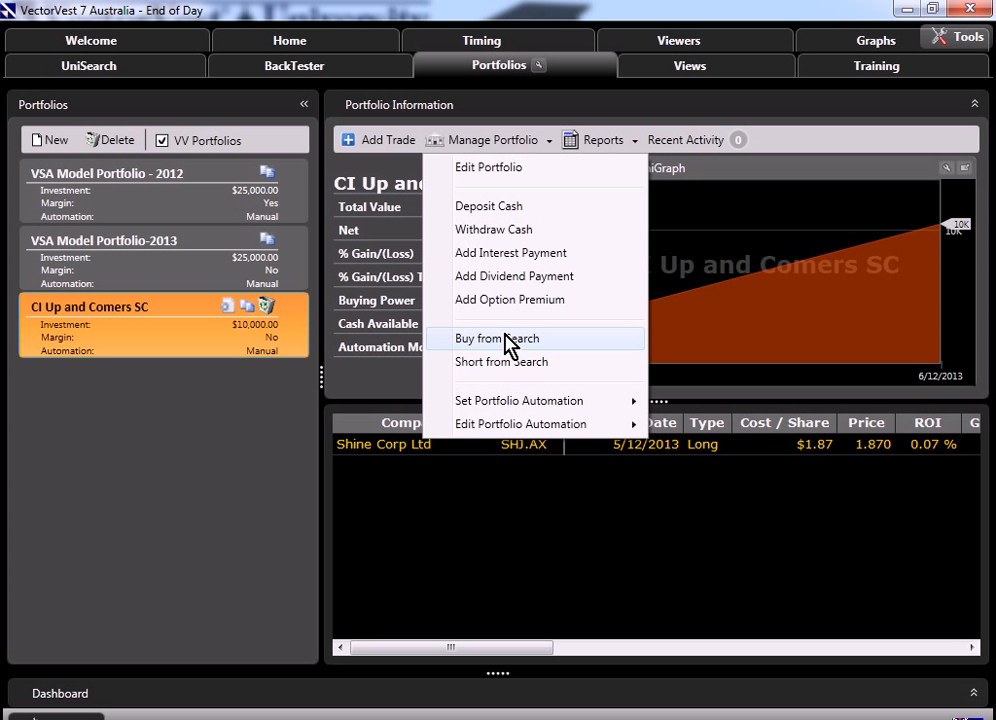
mouse_move(510, 406)
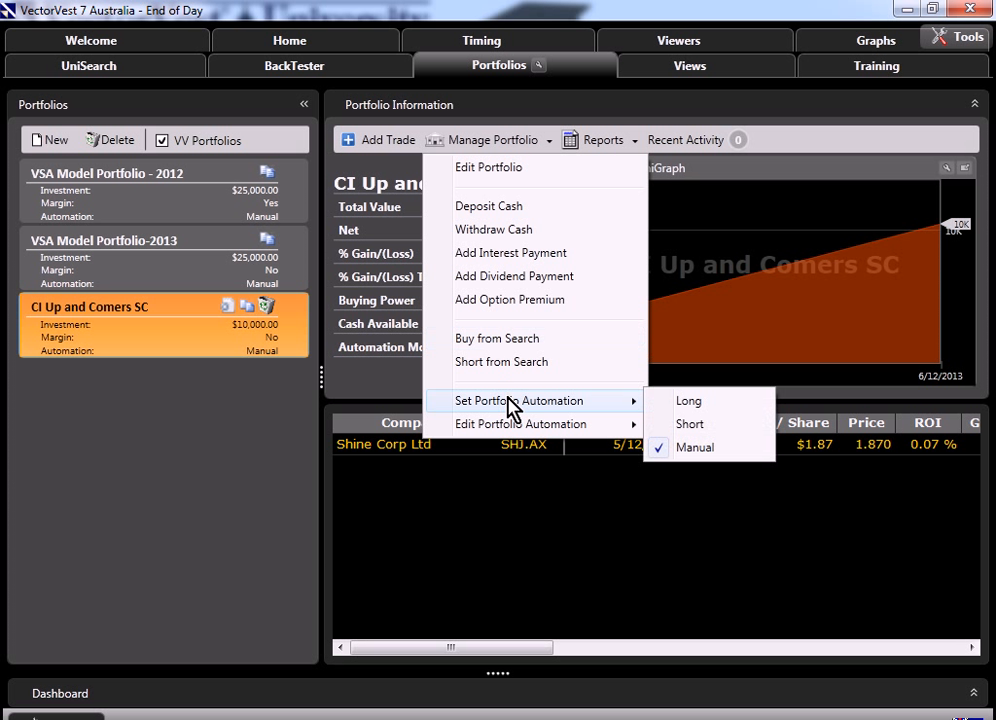
click(708, 403)
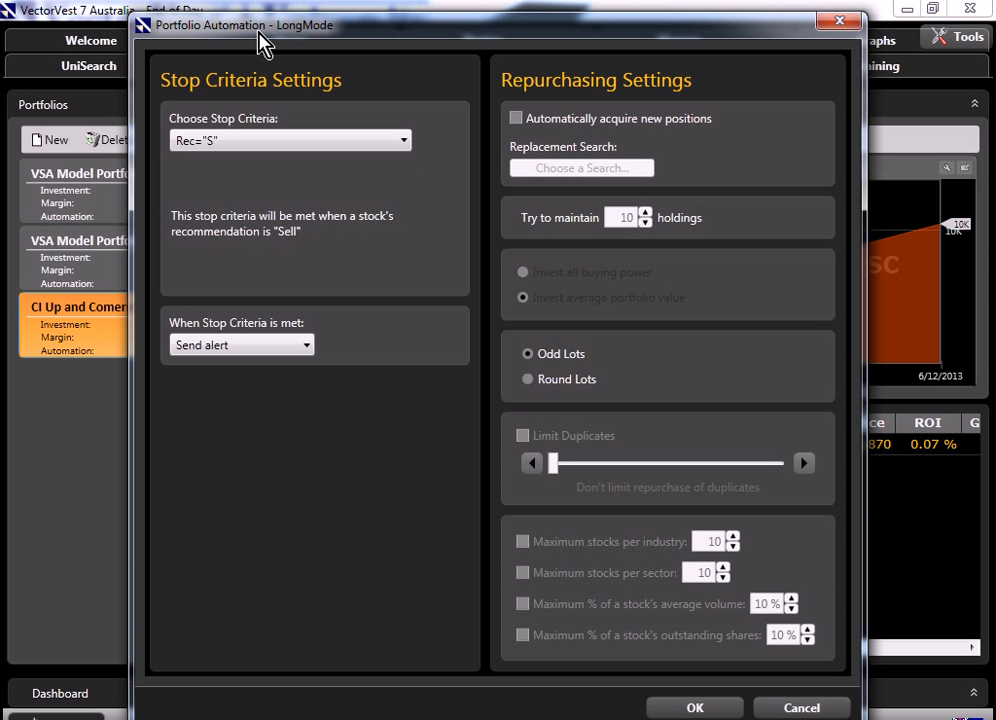
click(253, 129)
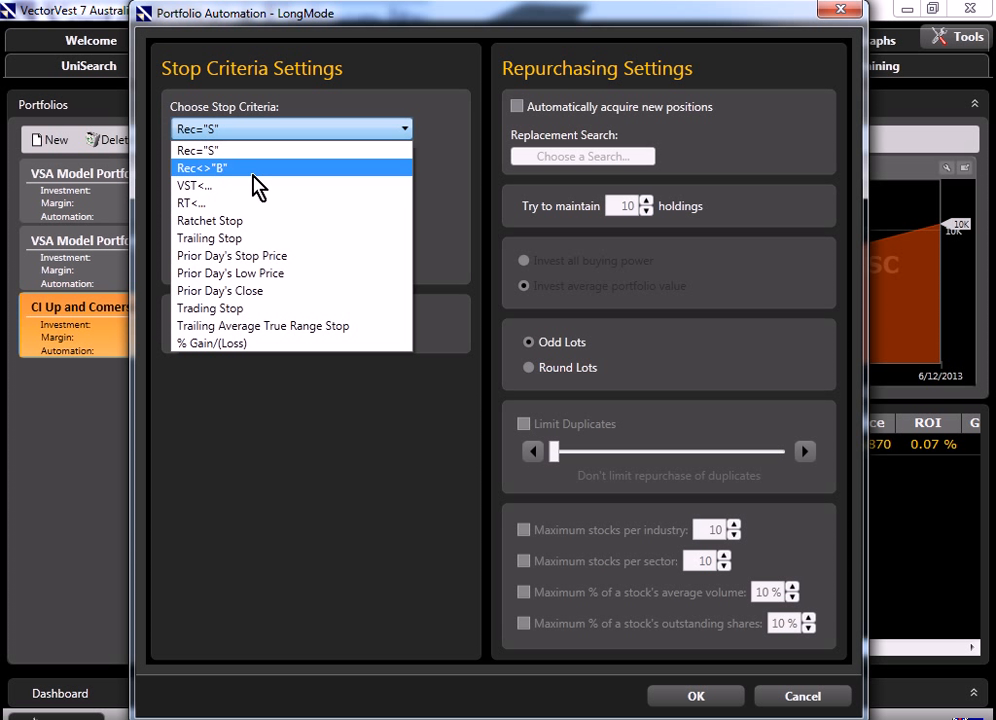
click(252, 342)
double_click(350, 160)
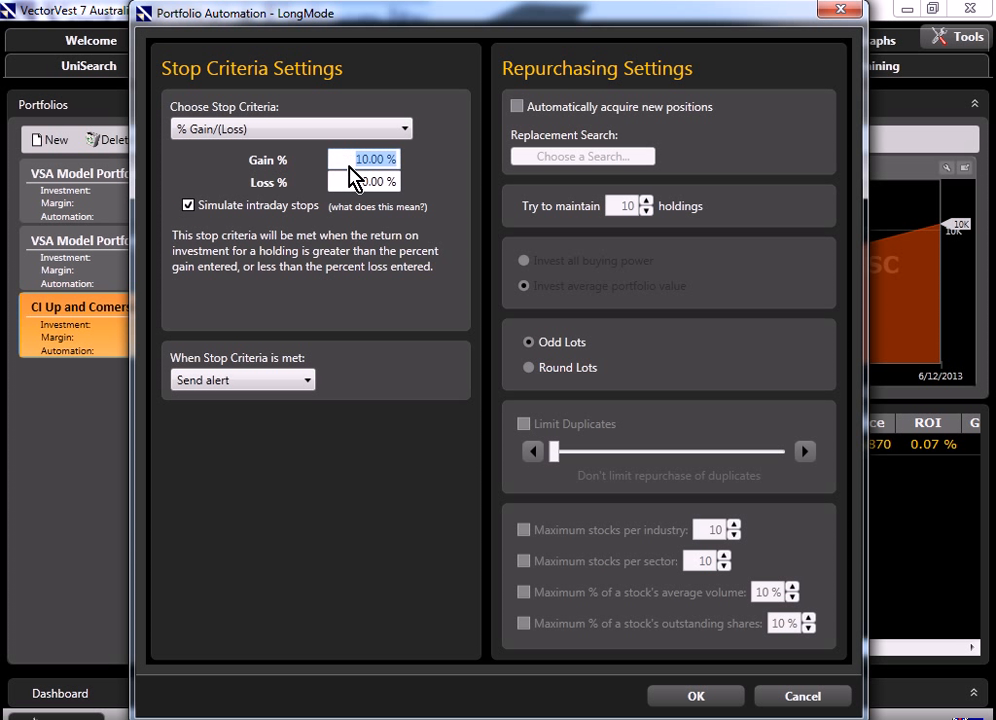
text(50)
Set positions to close when the stop criteria is met and apply the portfolio automation settings
click(305, 383)
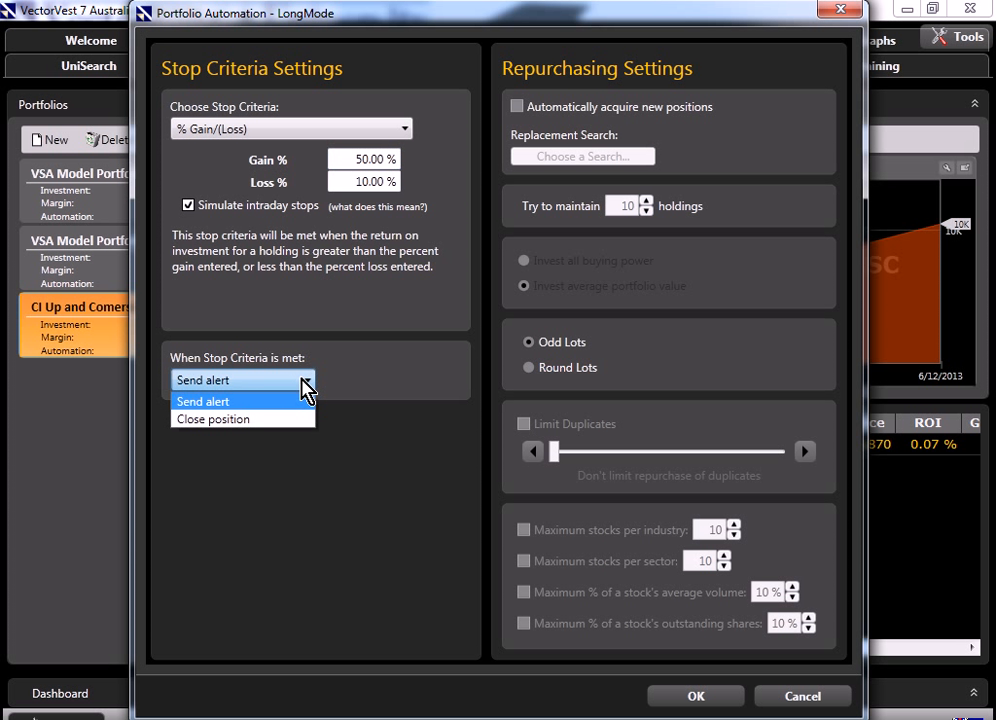
click(266, 421)
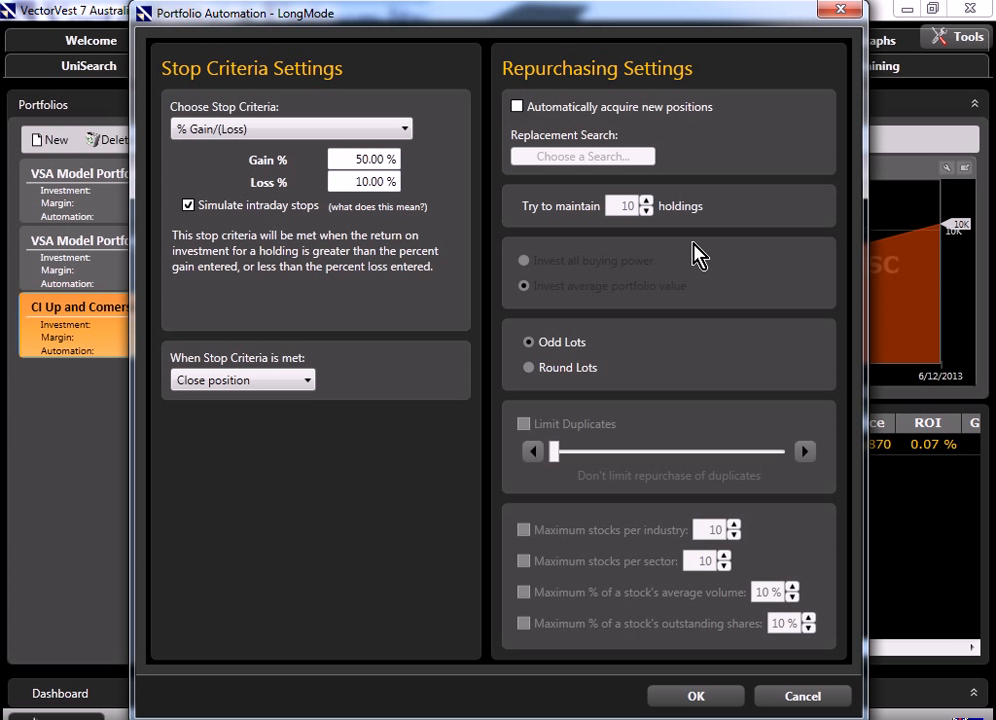
click(697, 703)
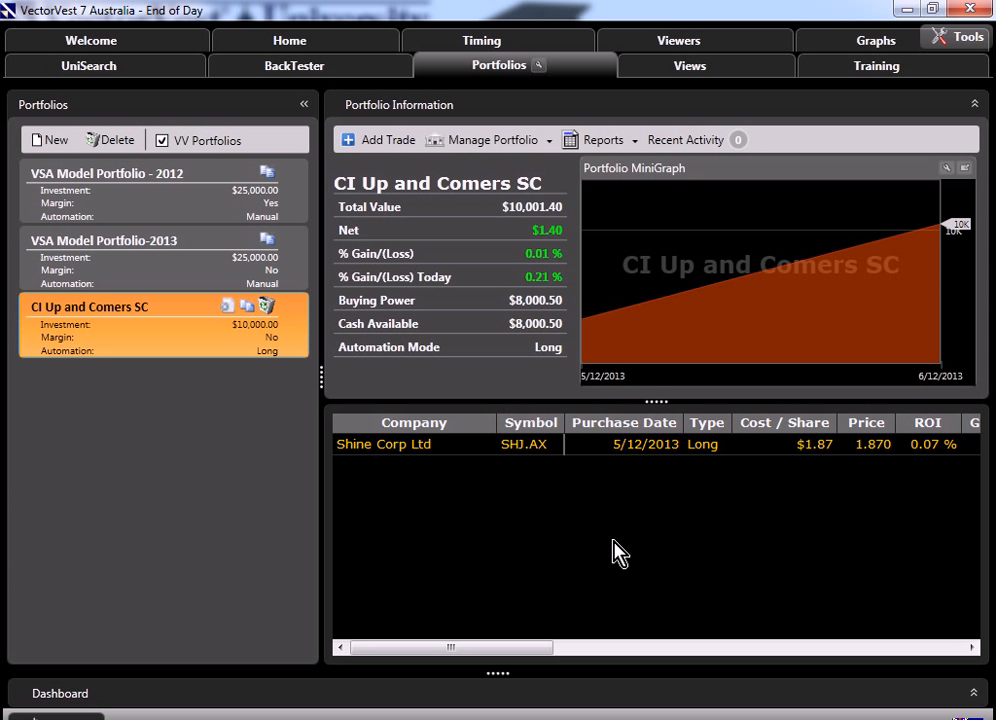
click(488, 147)
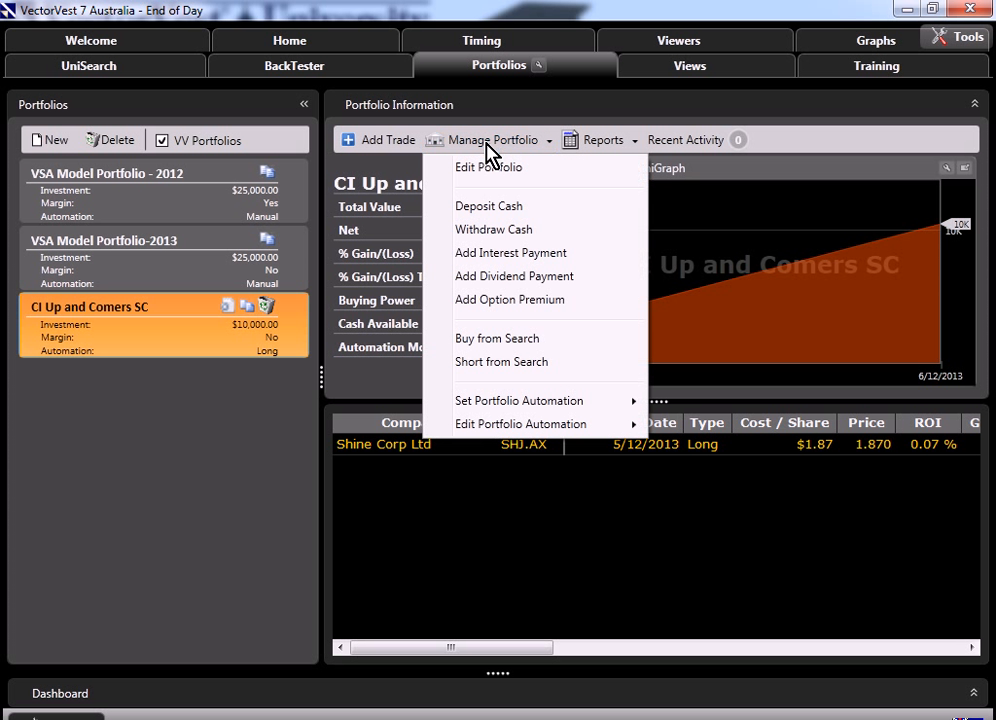
click(503, 343)
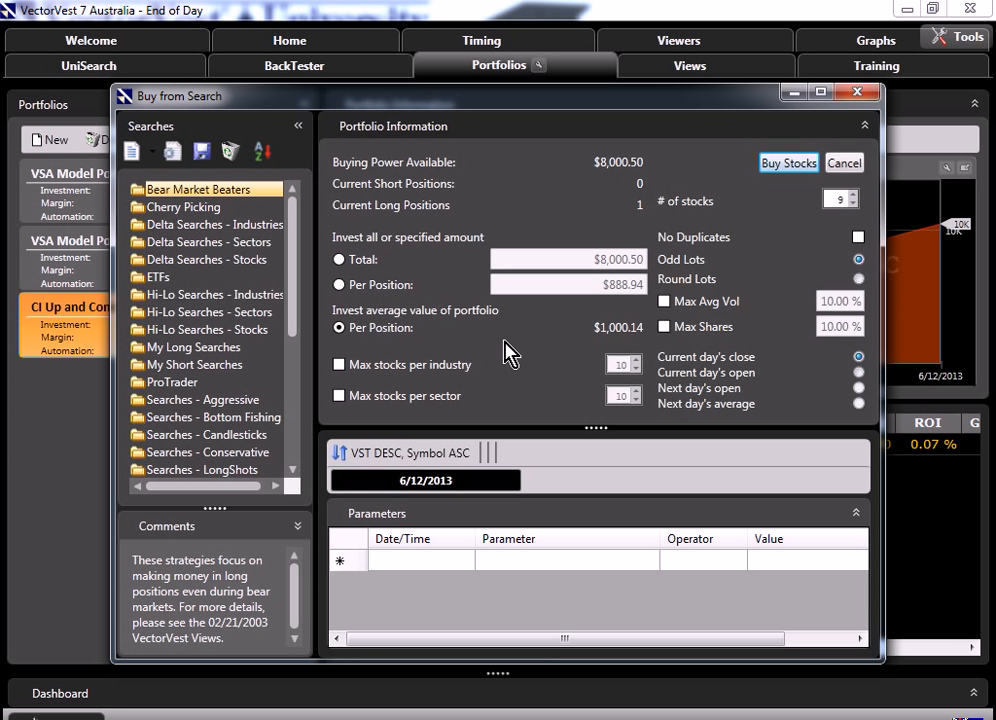
click(853, 205)
click(853, 205)
click(853, 205)
click(853, 205)
click(853, 205)
click(340, 285)
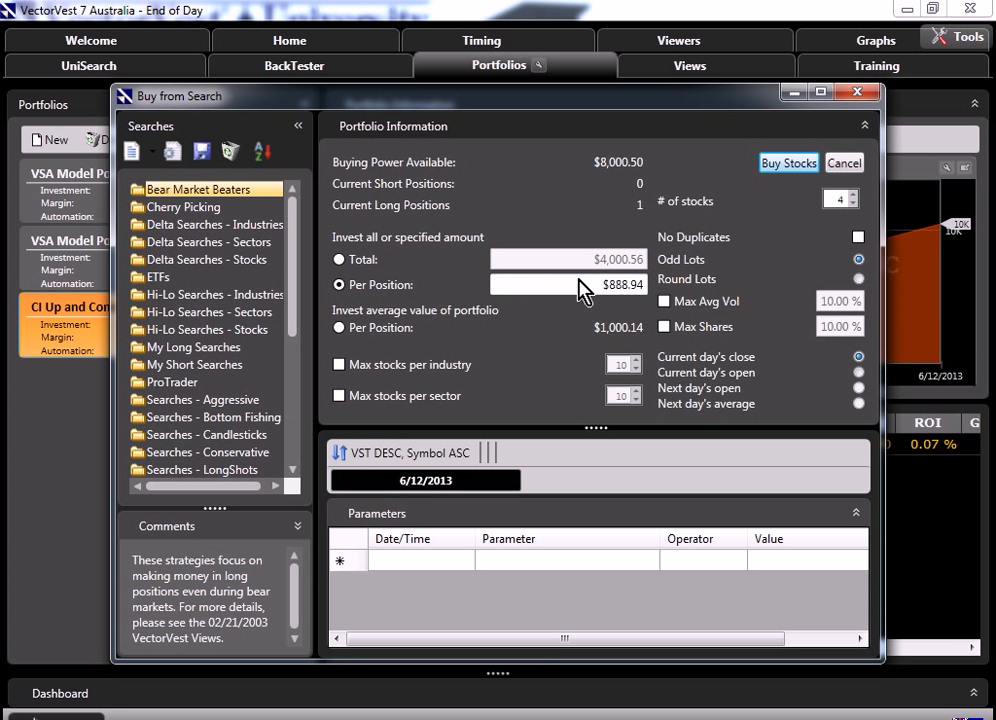
text(20000)
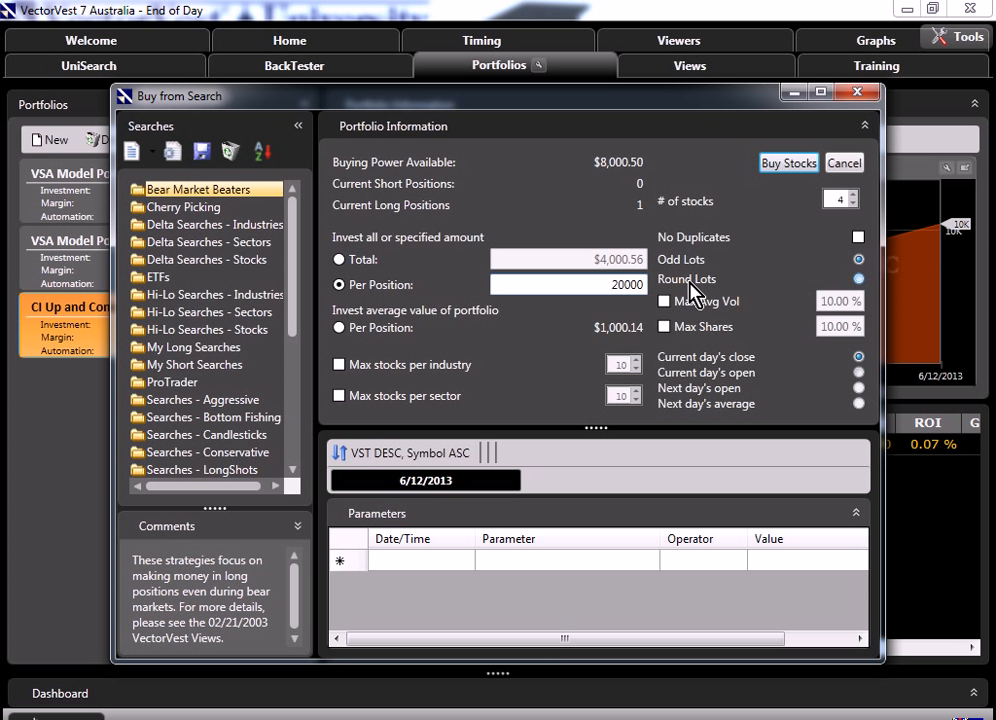
key(BackSpace)
click(846, 166)
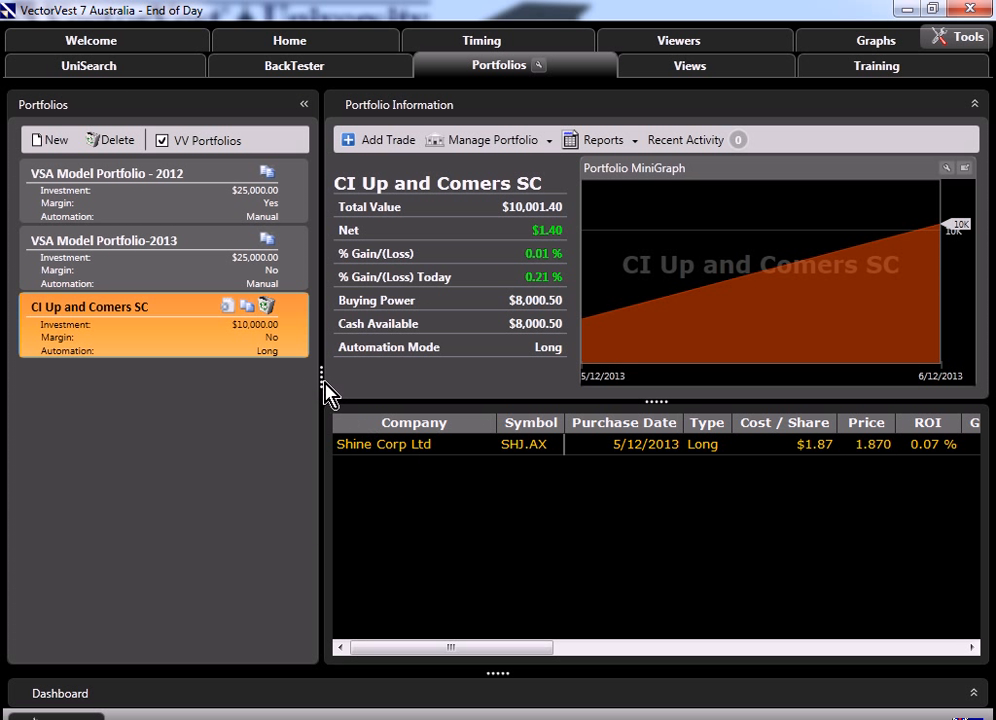
Collapse the portfolio list, examine all columns of the CI Up and Comers SC holdings, and restore the list
drag(318, 380, 276, 382)
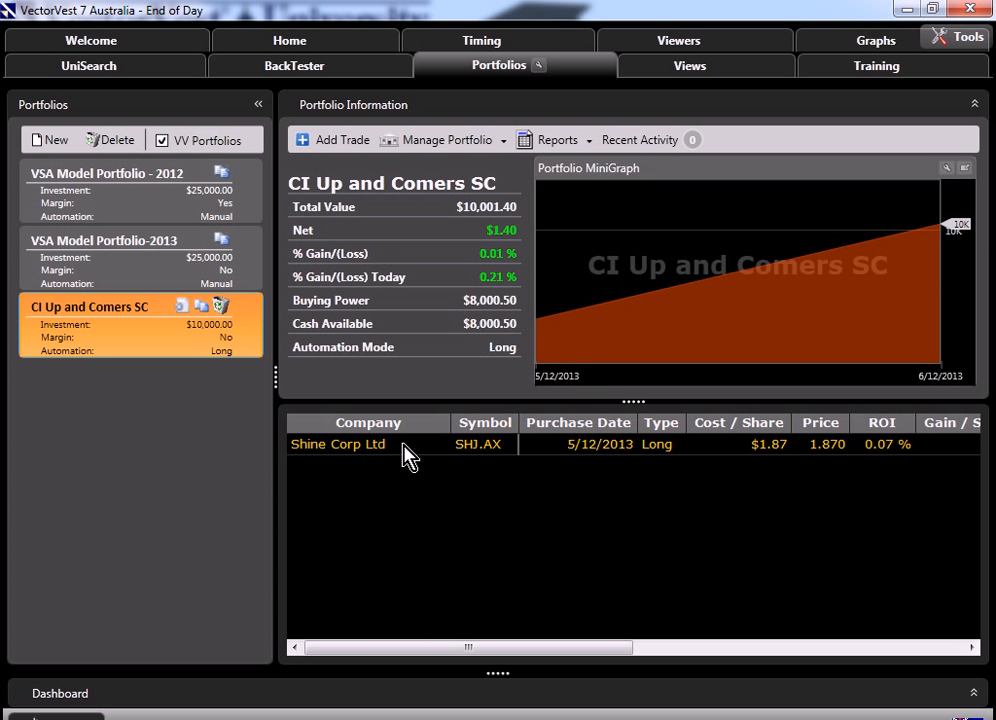
click(259, 106)
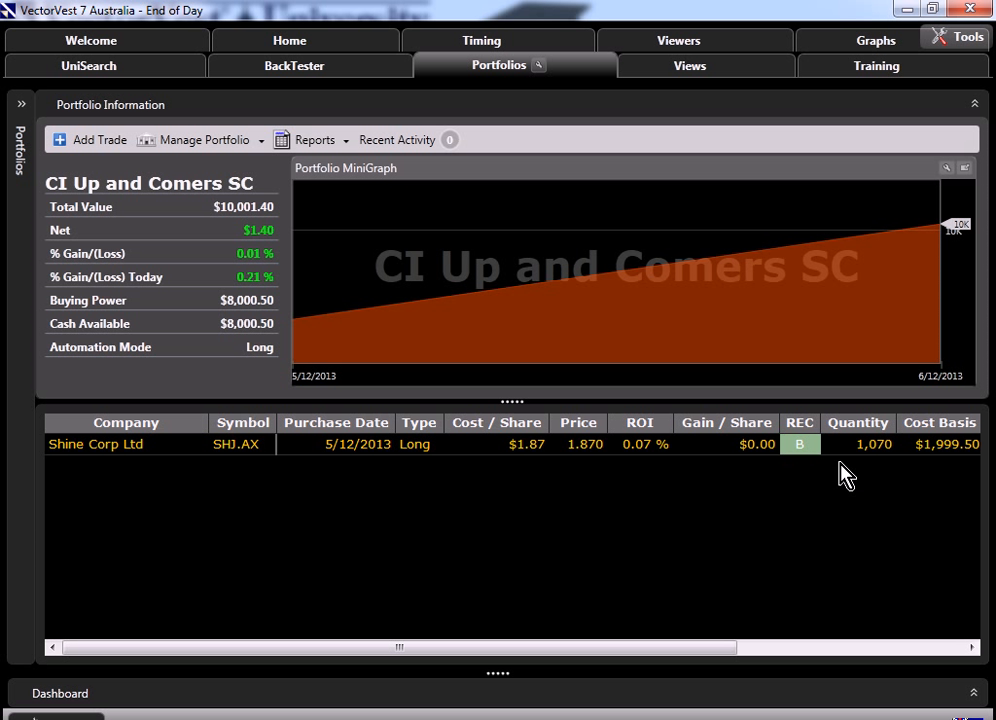
drag(730, 655, 980, 651)
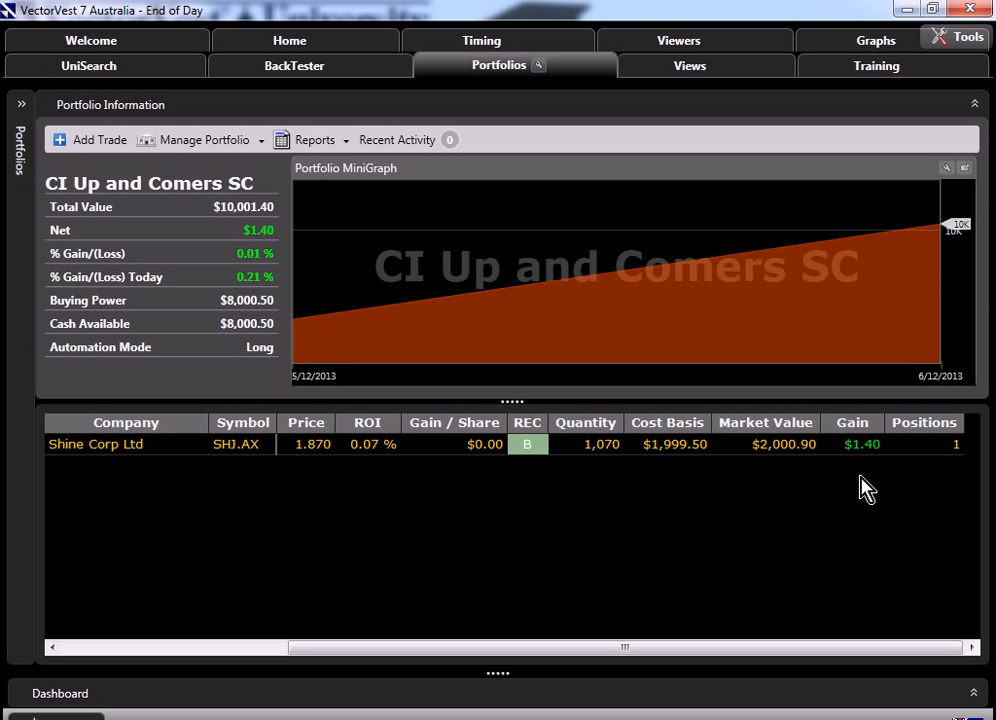
drag(750, 647, 494, 656)
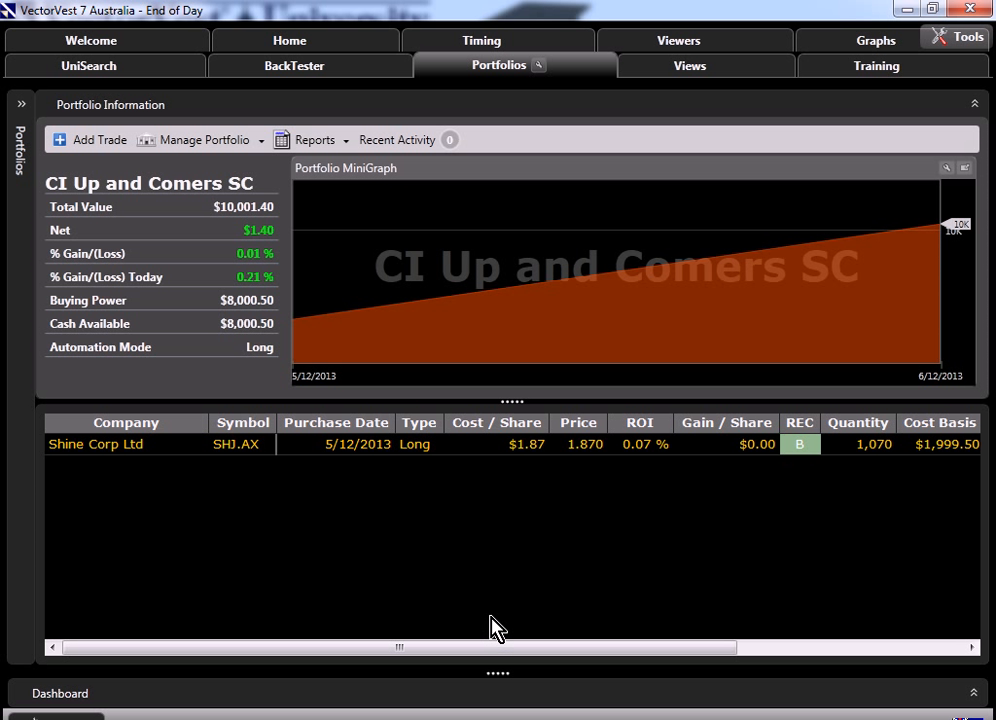
click(17, 151)
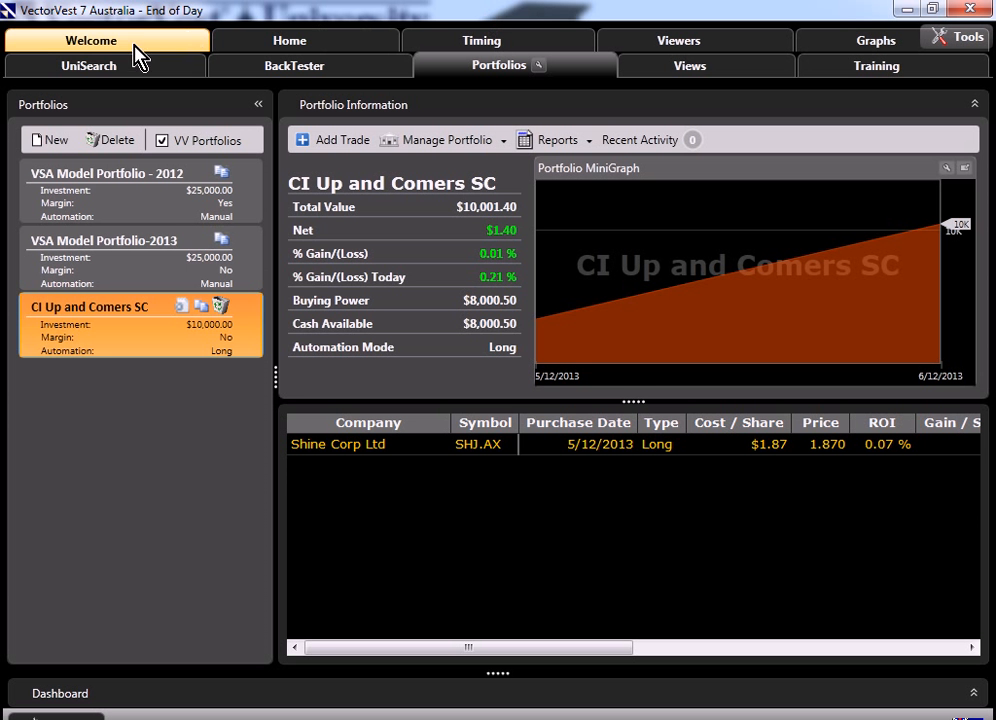
Run the Stalwarts/AU SC search from the Searches - Precision Trading folder in UniSearch
click(84, 60)
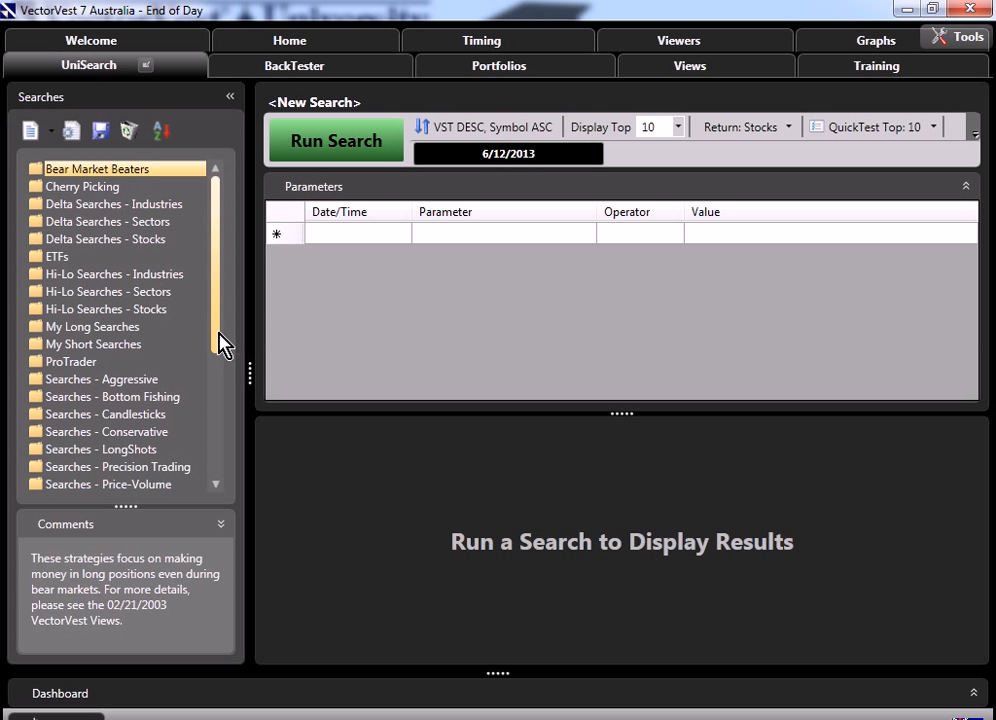
drag(218, 338, 222, 411)
click(172, 336)
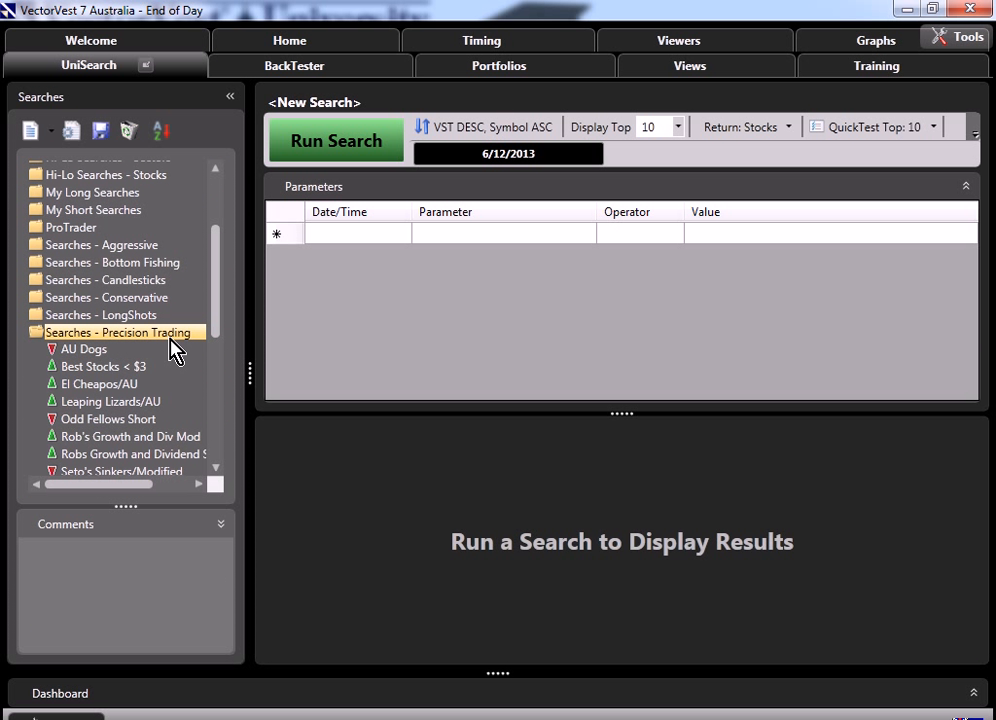
drag(220, 322, 222, 370)
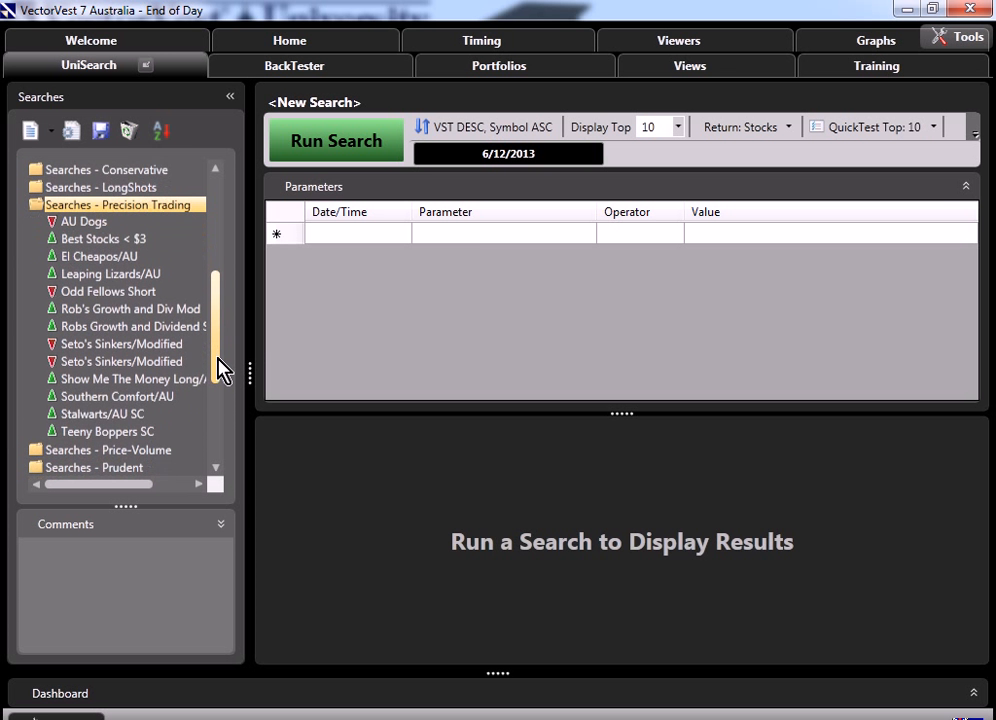
click(132, 416)
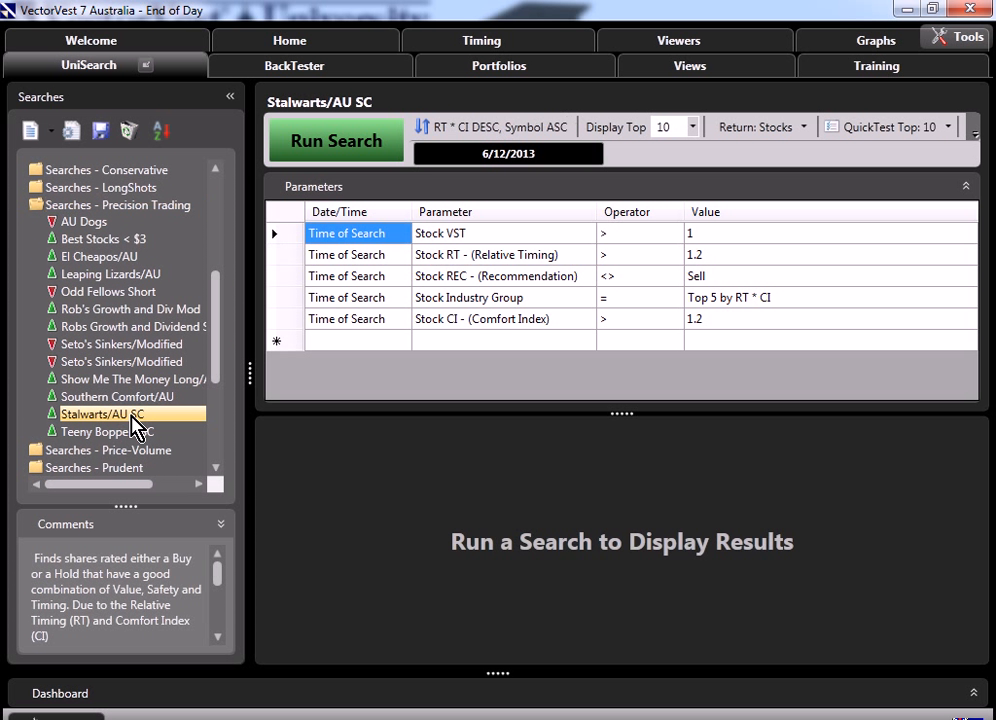
click(347, 150)
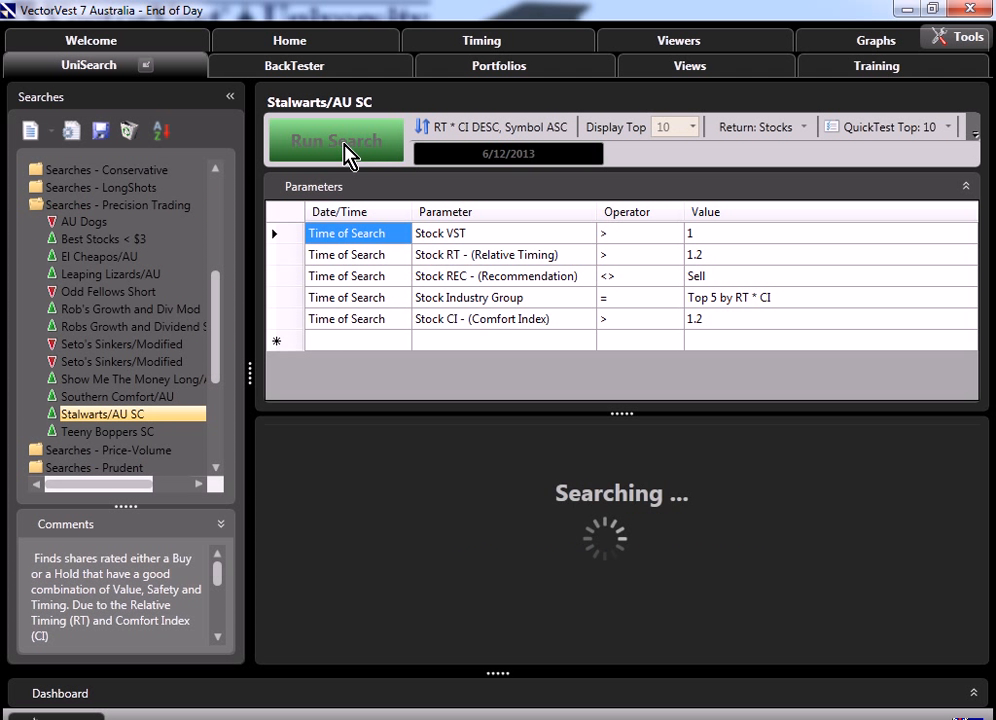
Create a Long QuickFolio named Stalwarts from all the stocks in the search results, without opening the portfolio
drag(622, 415, 622, 376)
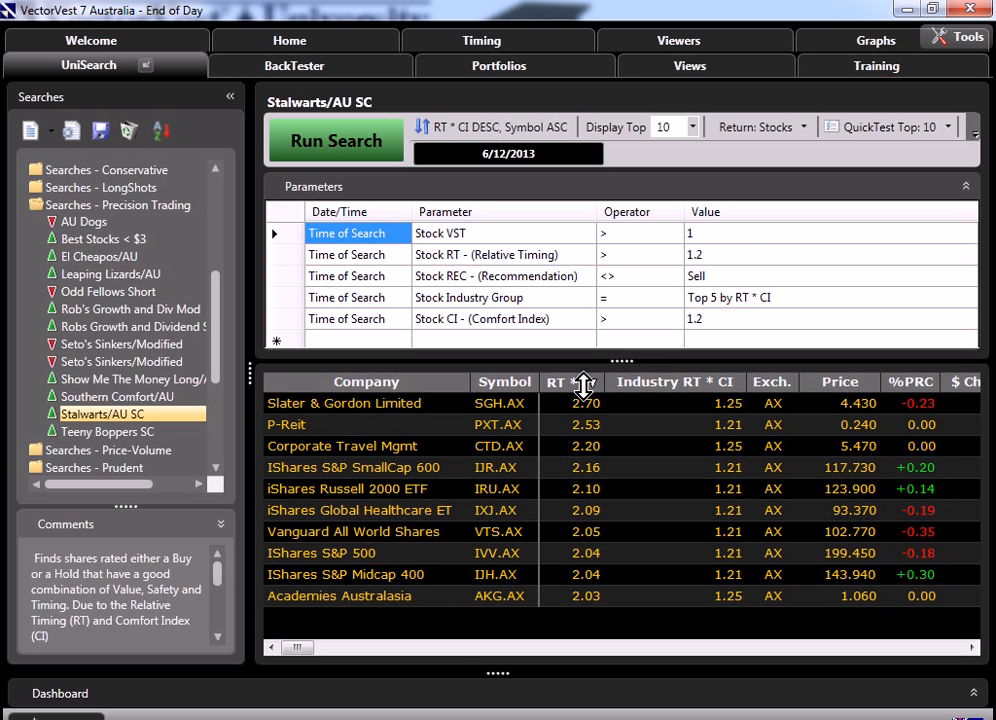
click(530, 403)
shift+click(485, 597)
right_click(490, 535)
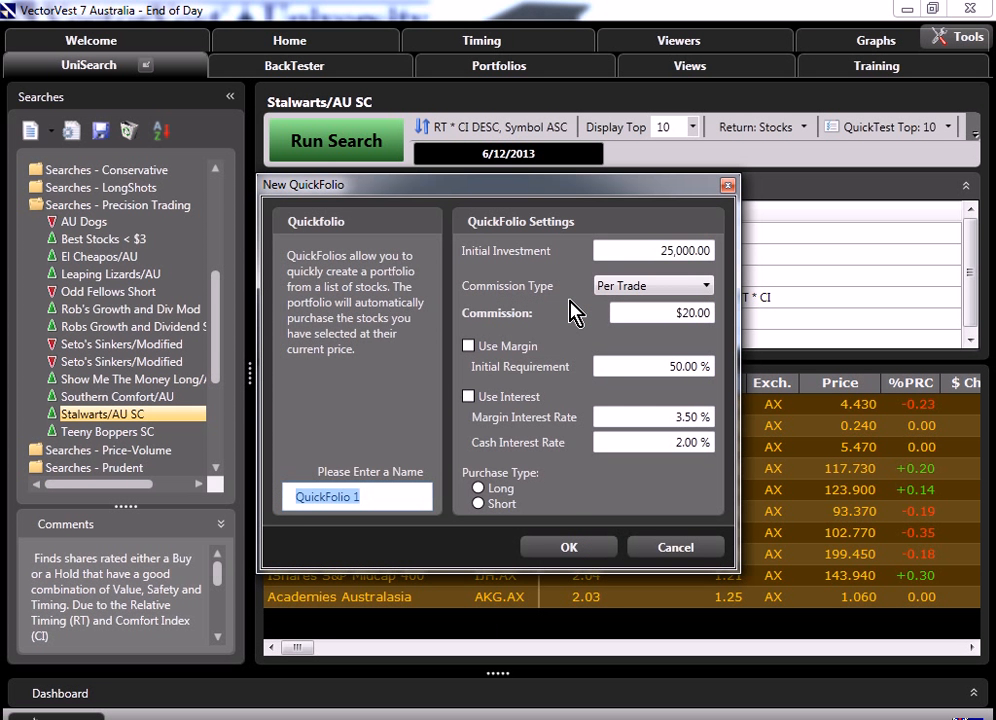
text(Stalwarts)
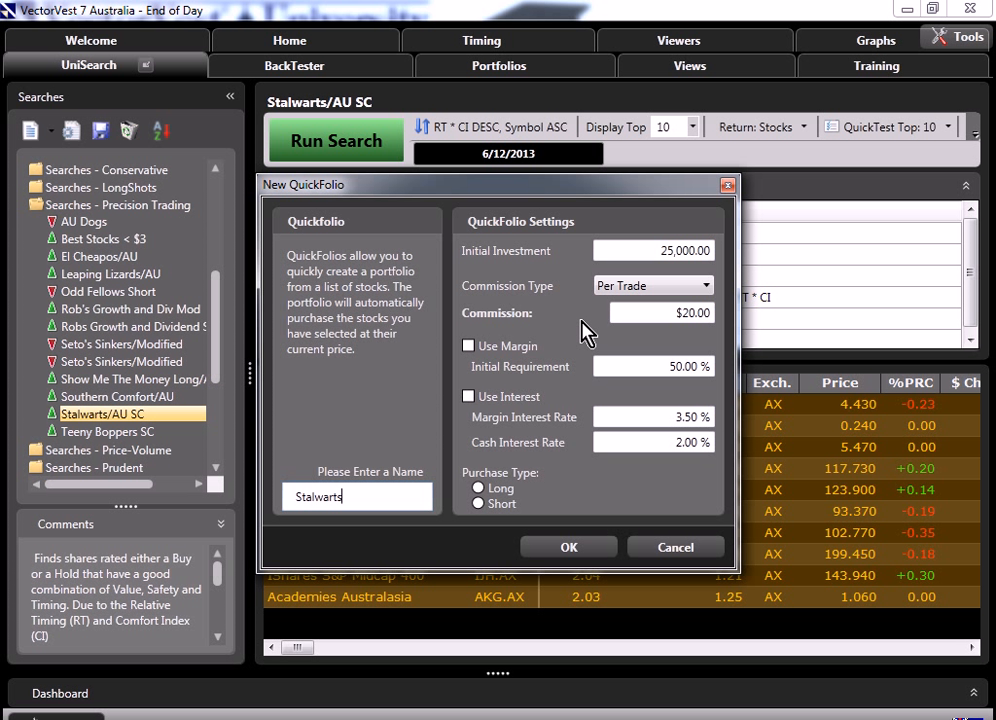
click(504, 488)
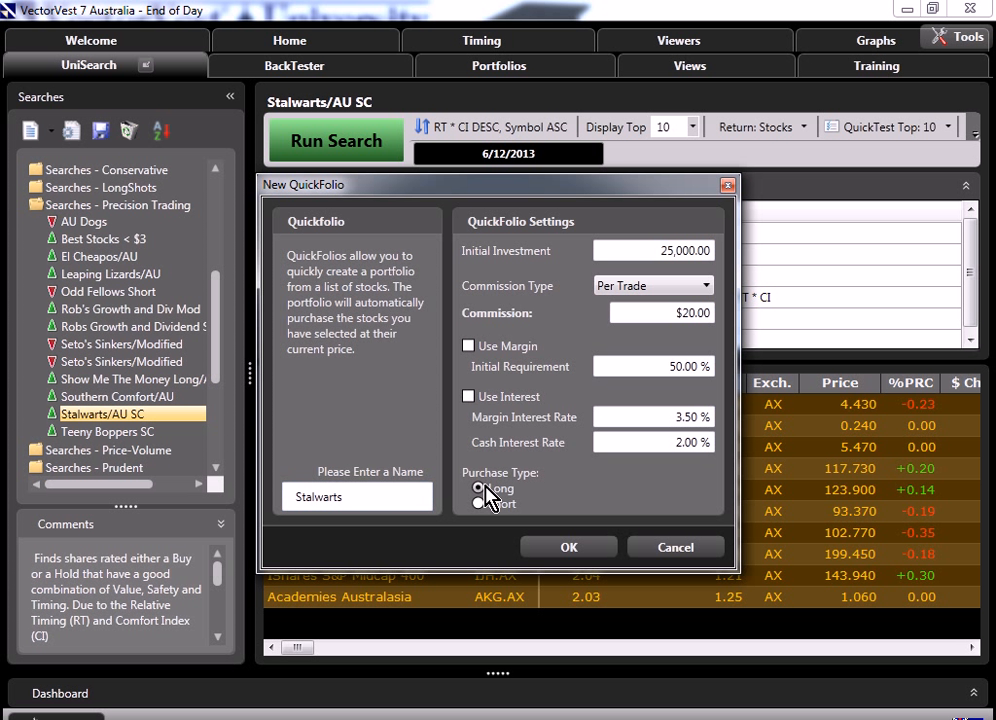
click(564, 551)
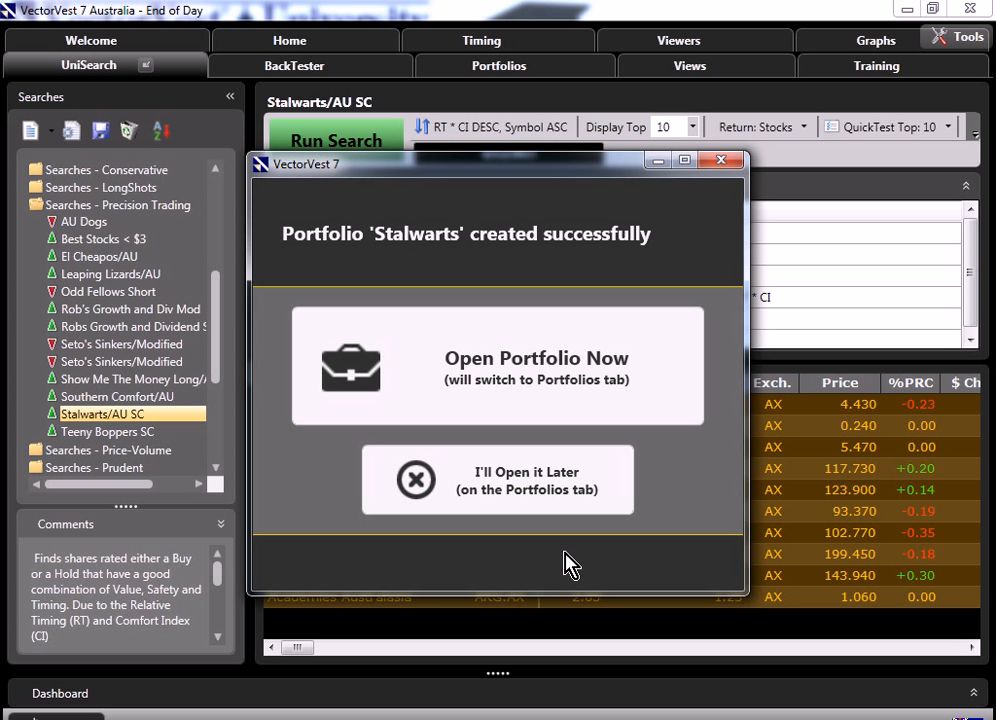
click(522, 490)
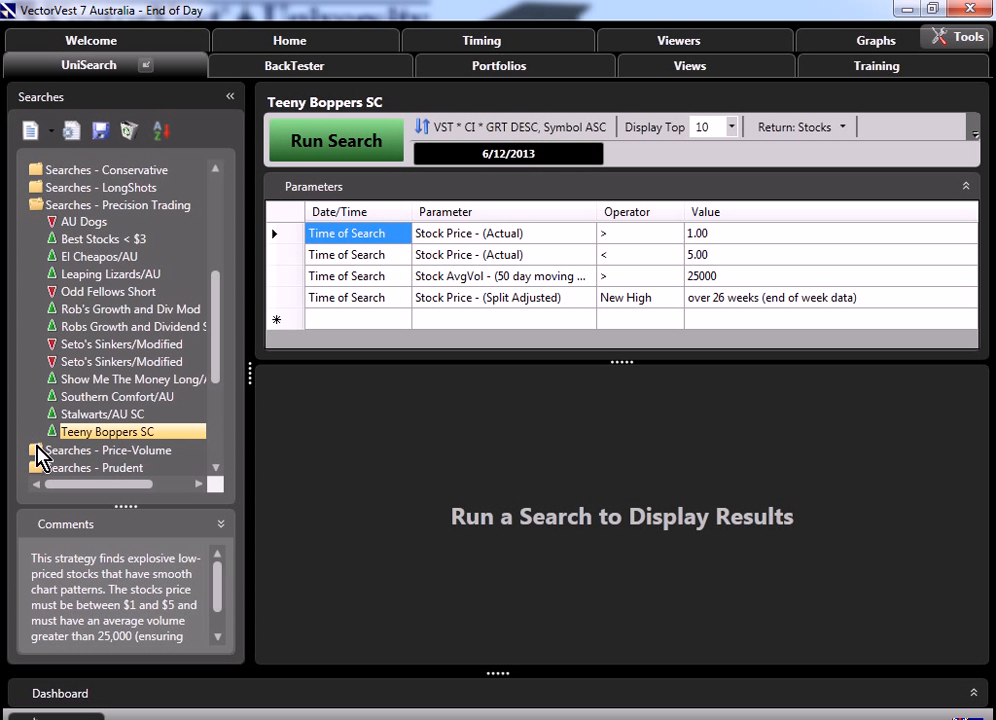
Run the Teeny Boppers SC search, create a Long QuickFolio named Teeny Boppers SC from all its results, and open the portfolio
click(338, 153)
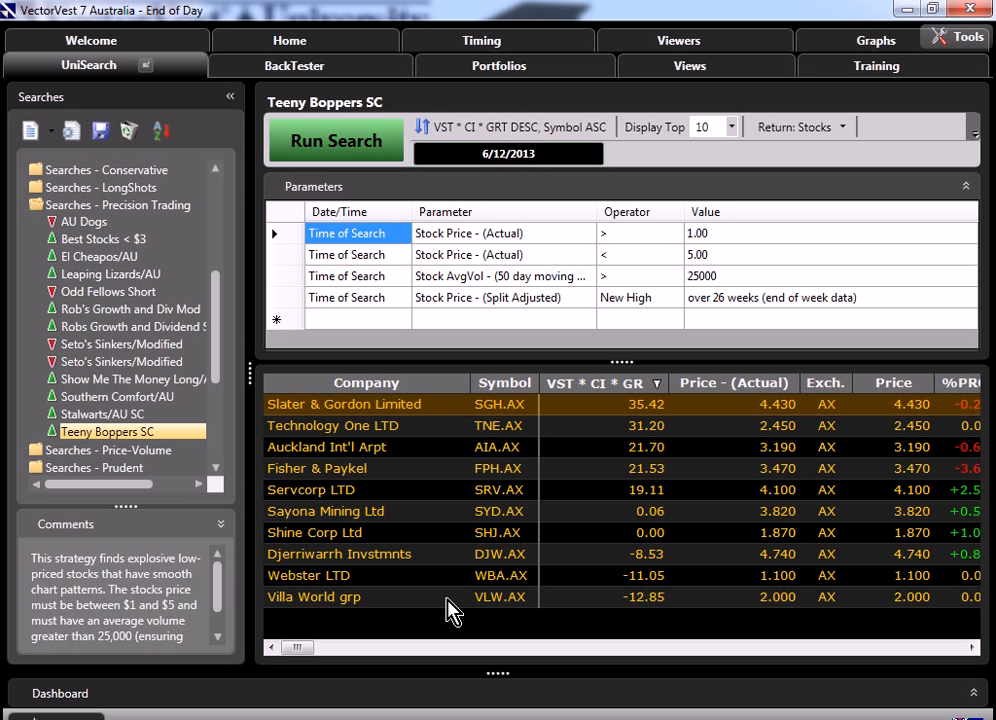
key(ctrl+a)
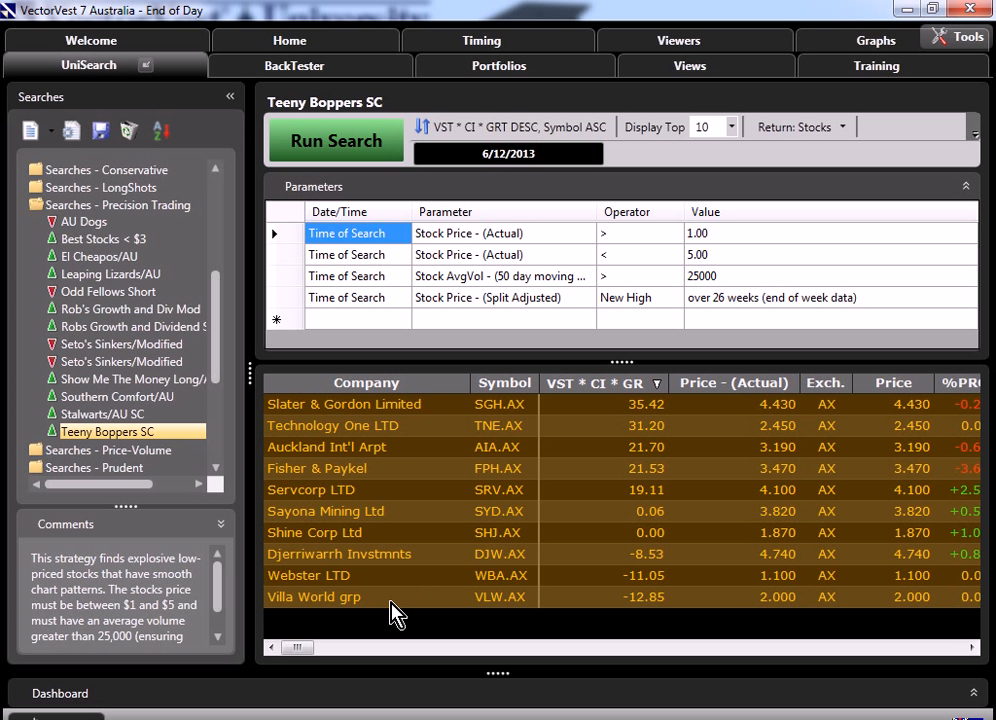
right_click(415, 503)
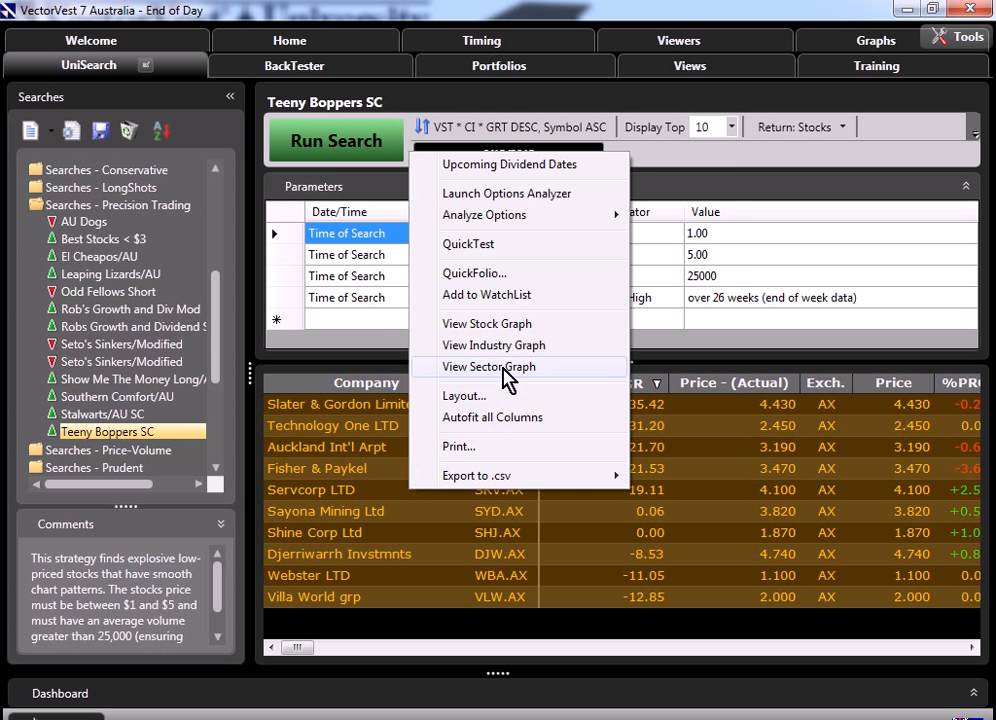
click(507, 283)
text(T)
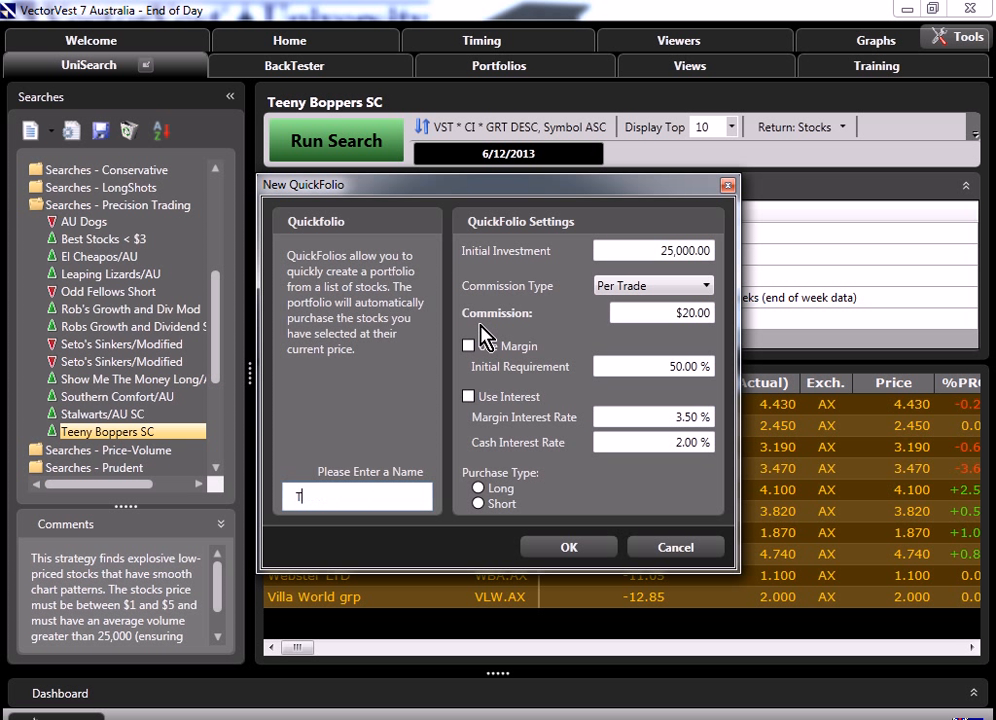
text(eeny Boppers SC)
click(478, 488)
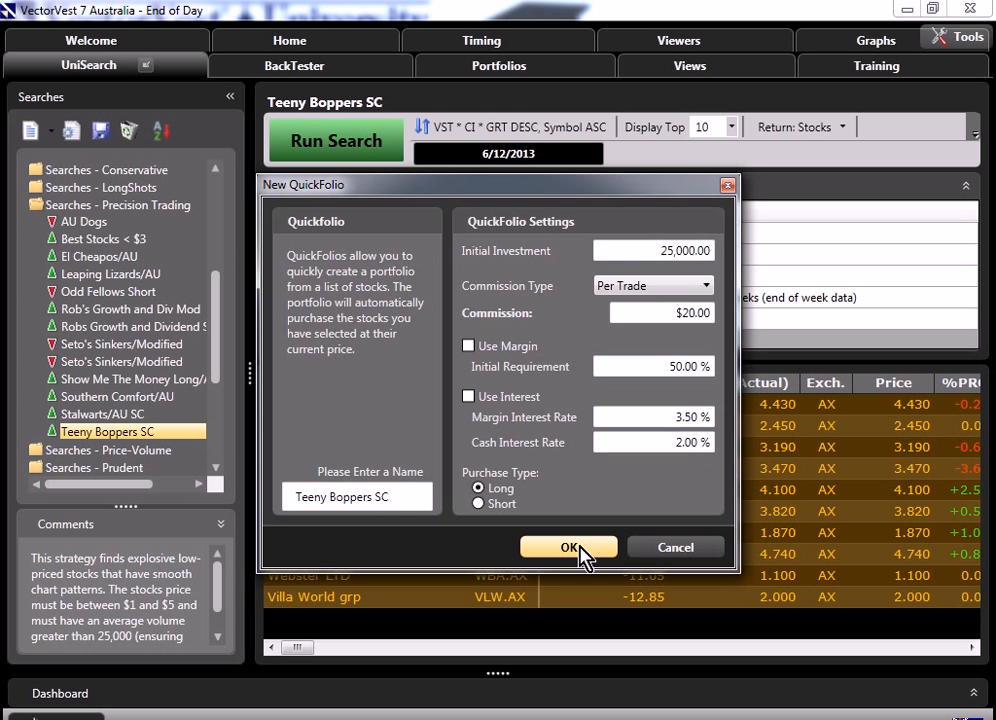
click(584, 551)
click(493, 378)
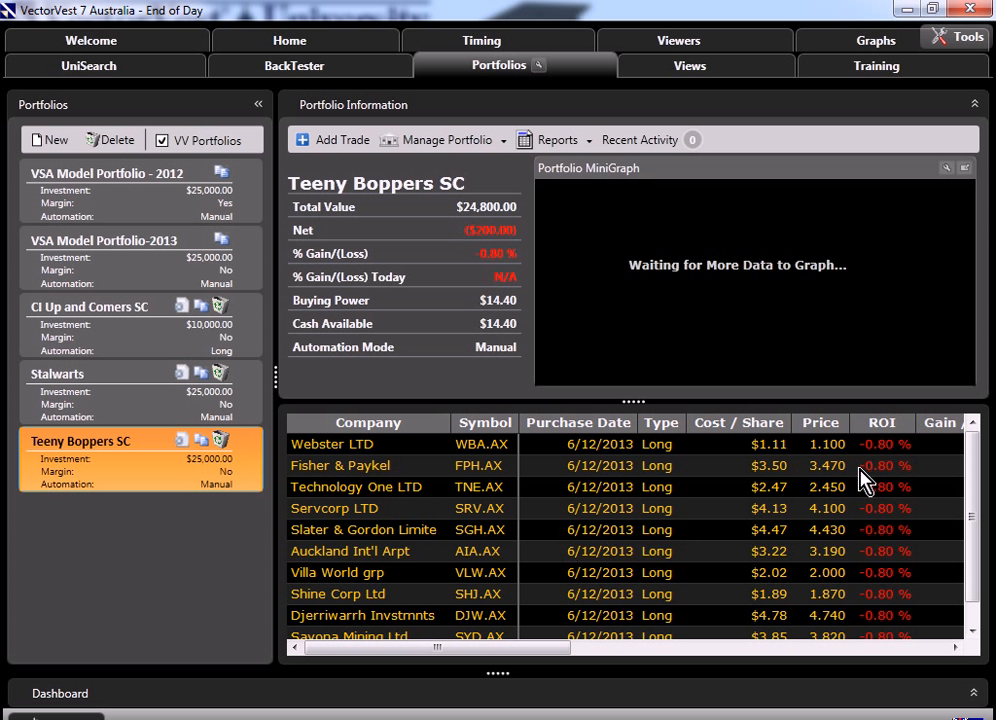
Sort the Stalwarts portfolio's holdings by ROI and review the complete list
click(122, 409)
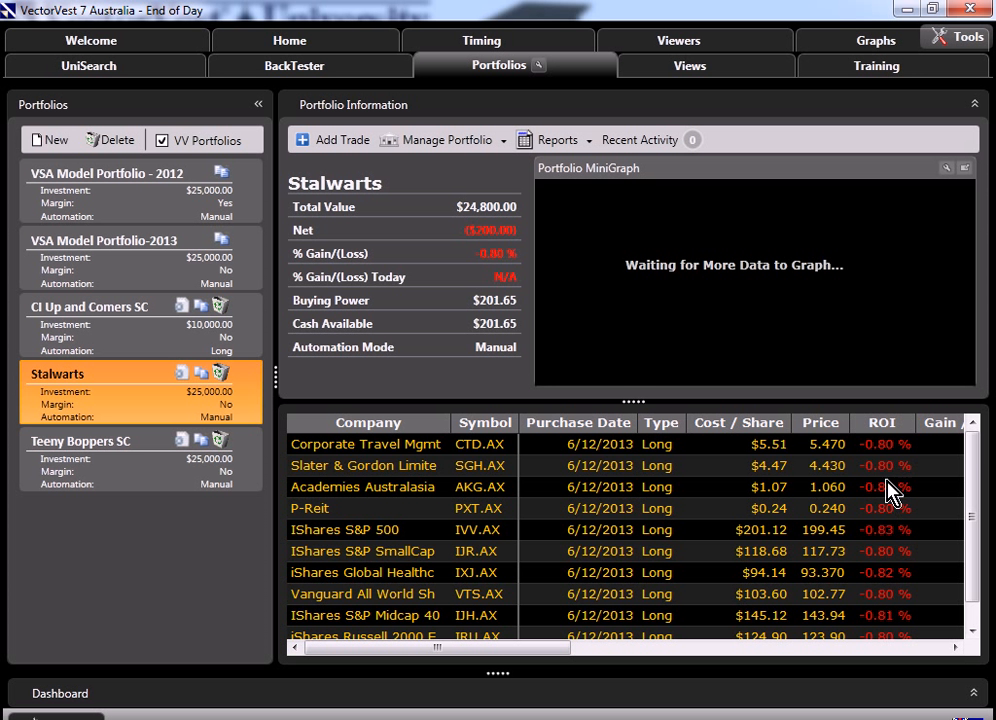
click(894, 428)
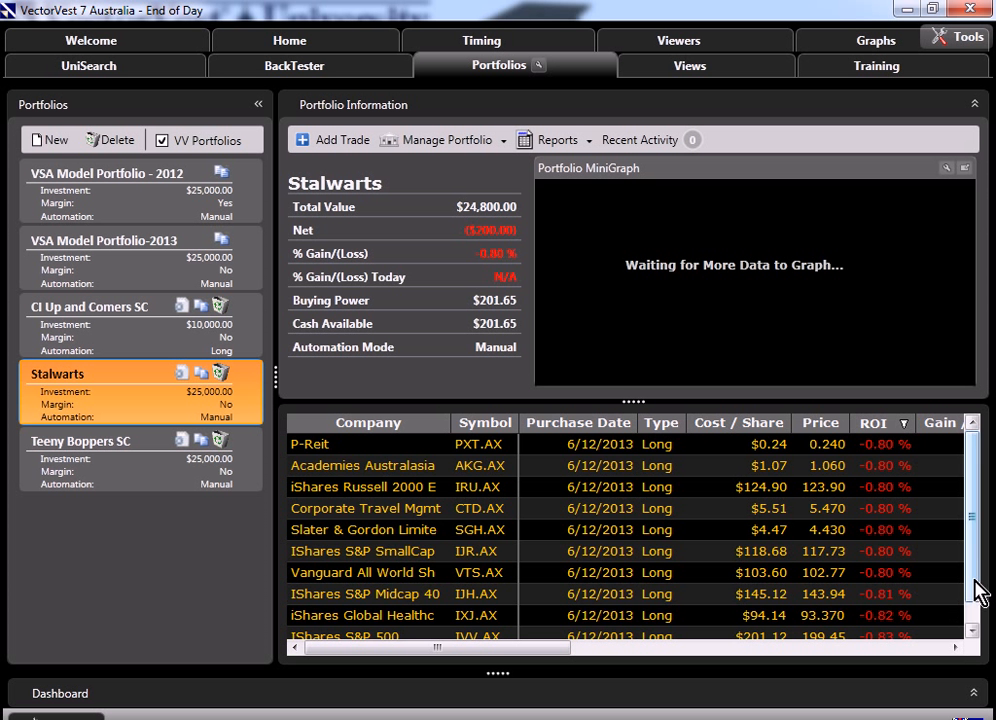
scroll(975, 612, down, 1)
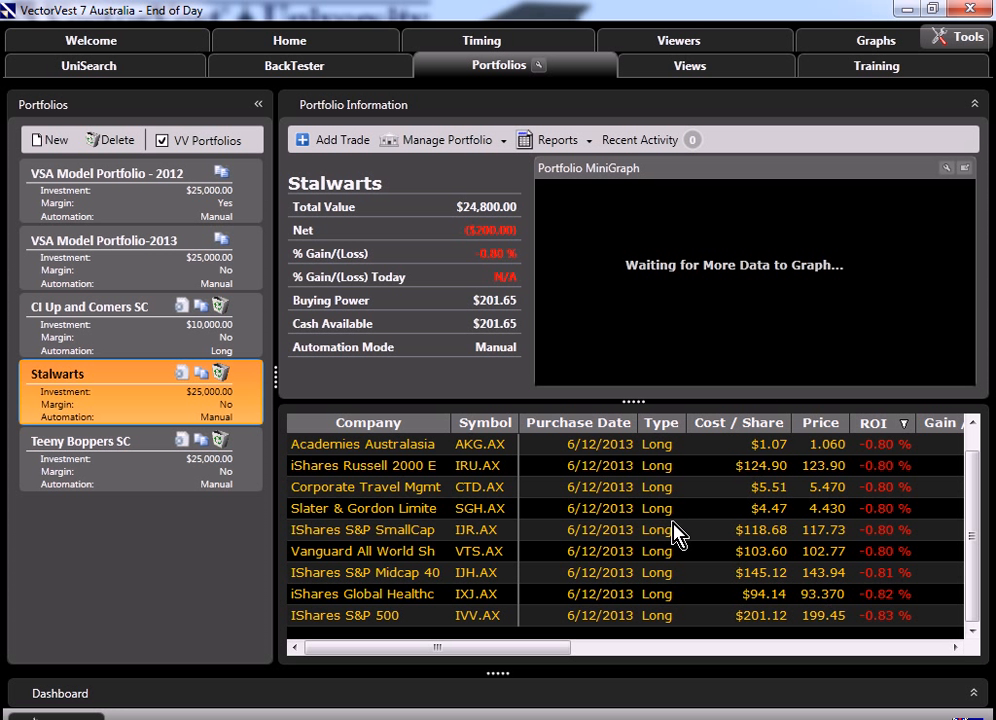
Display the SMSF Shares WatchList from the My WatchLists folder in the Viewers
click(708, 42)
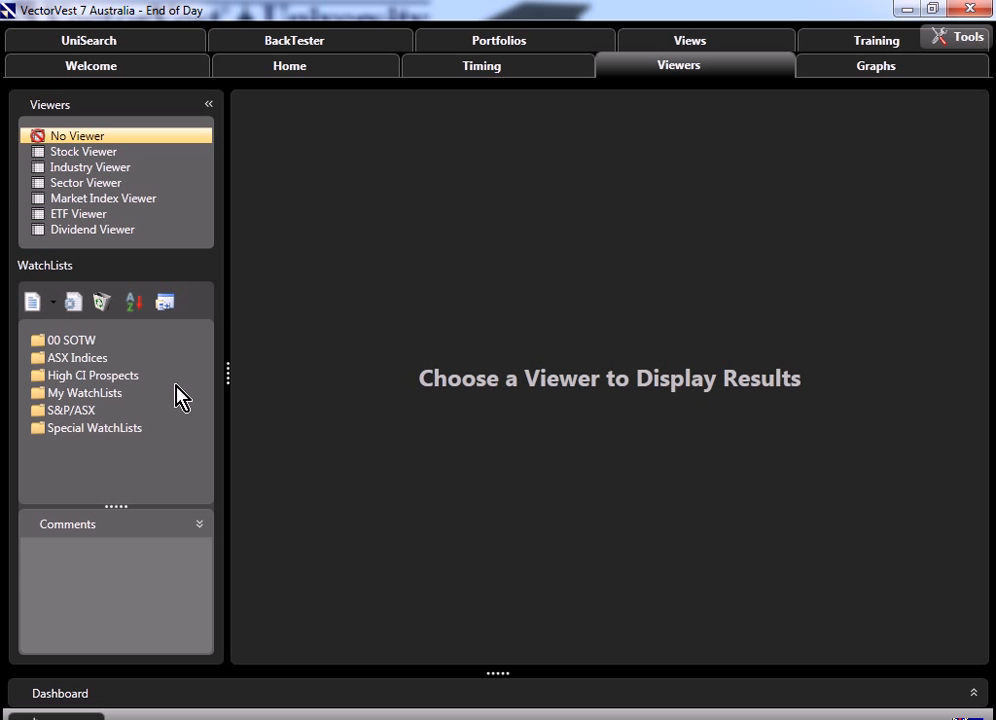
double_click(114, 395)
click(100, 444)
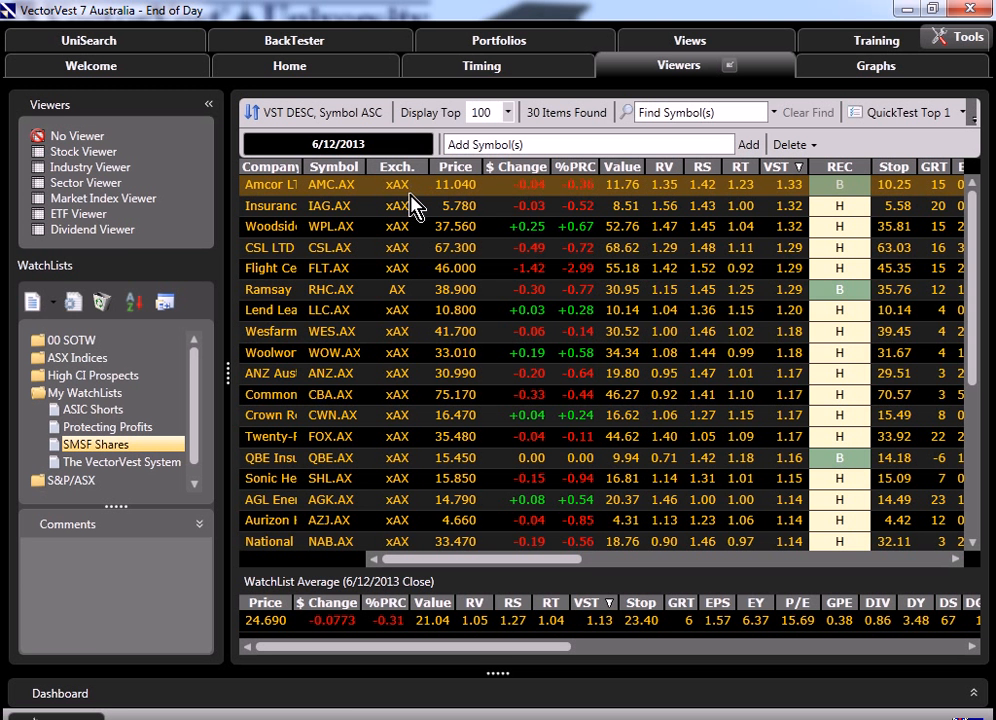
Create a Long QuickFolio named SMSF Shares from the first nine stocks, Amcor through Woolworths, and open the portfolio
shift+click(393, 362)
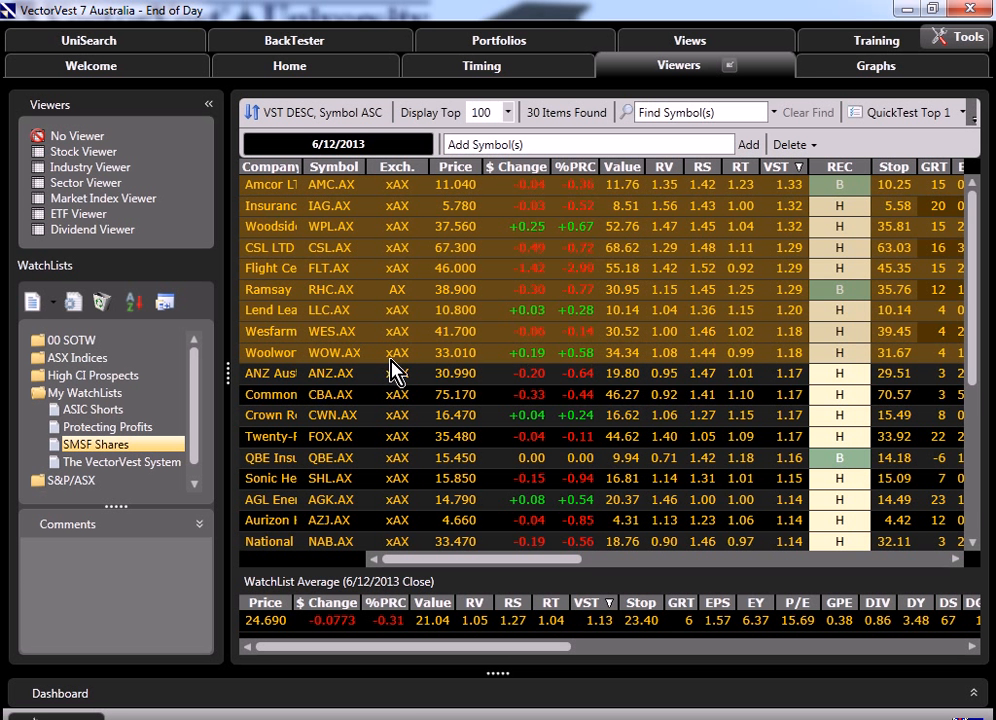
right_click(405, 280)
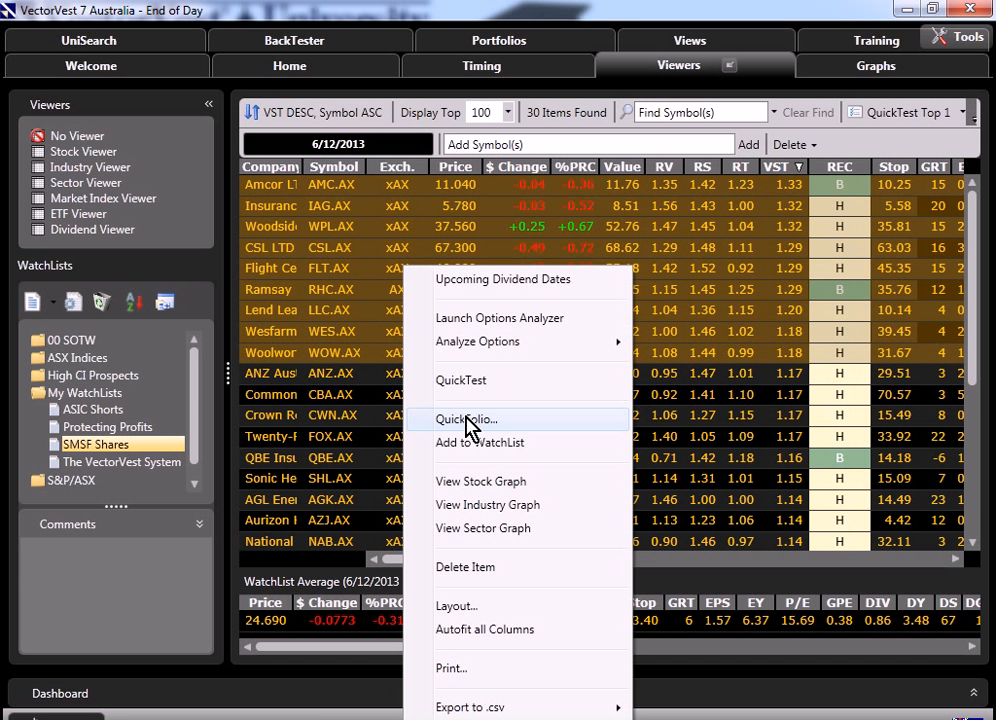
click(445, 418)
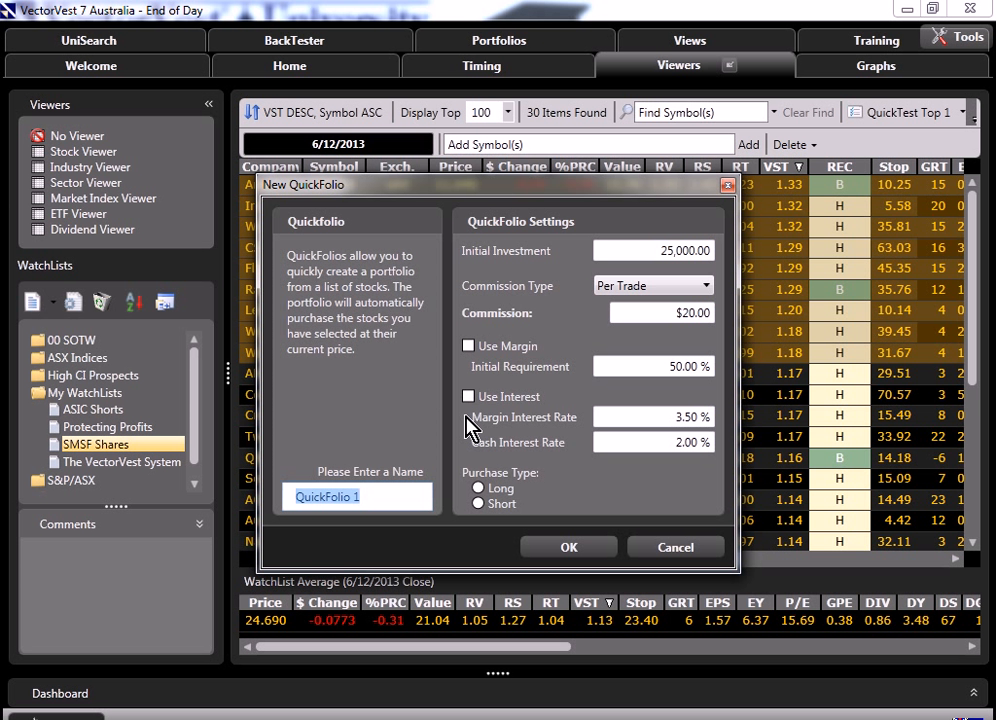
text(SMSF Shares)
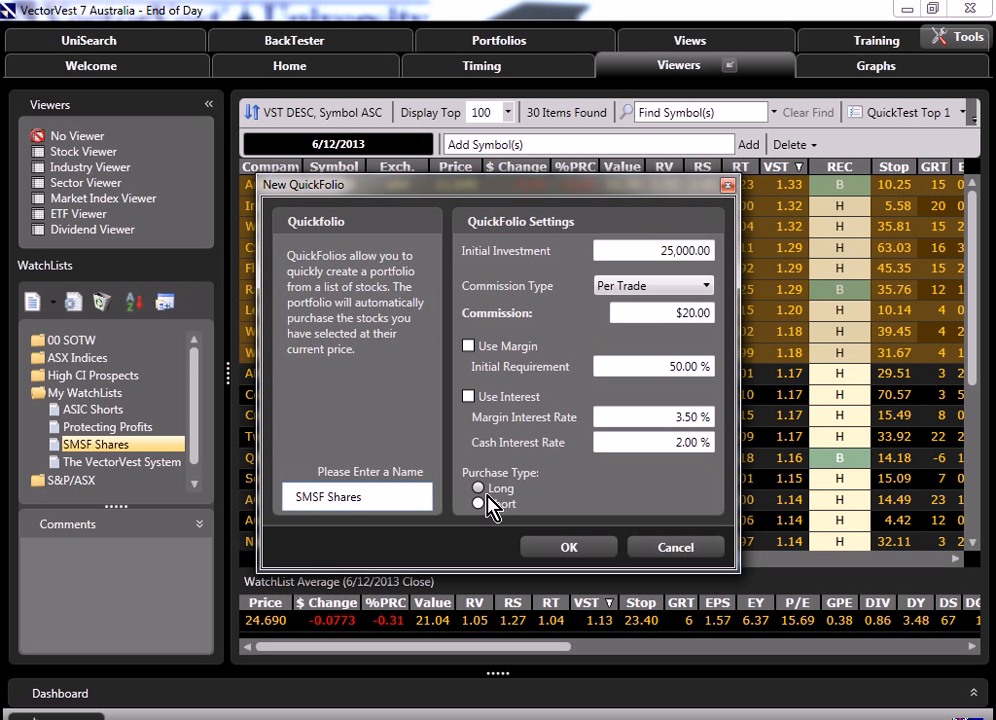
click(598, 550)
click(580, 338)
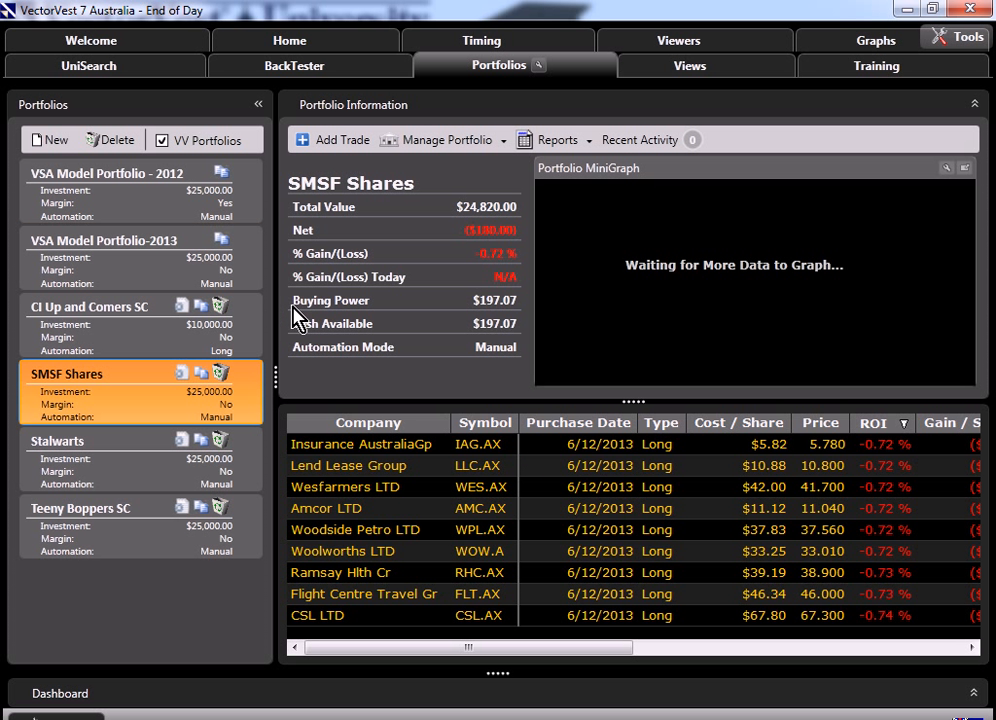
Create a portfolio named My Portfolio with the default investment and commission settings, and open it
click(55, 139)
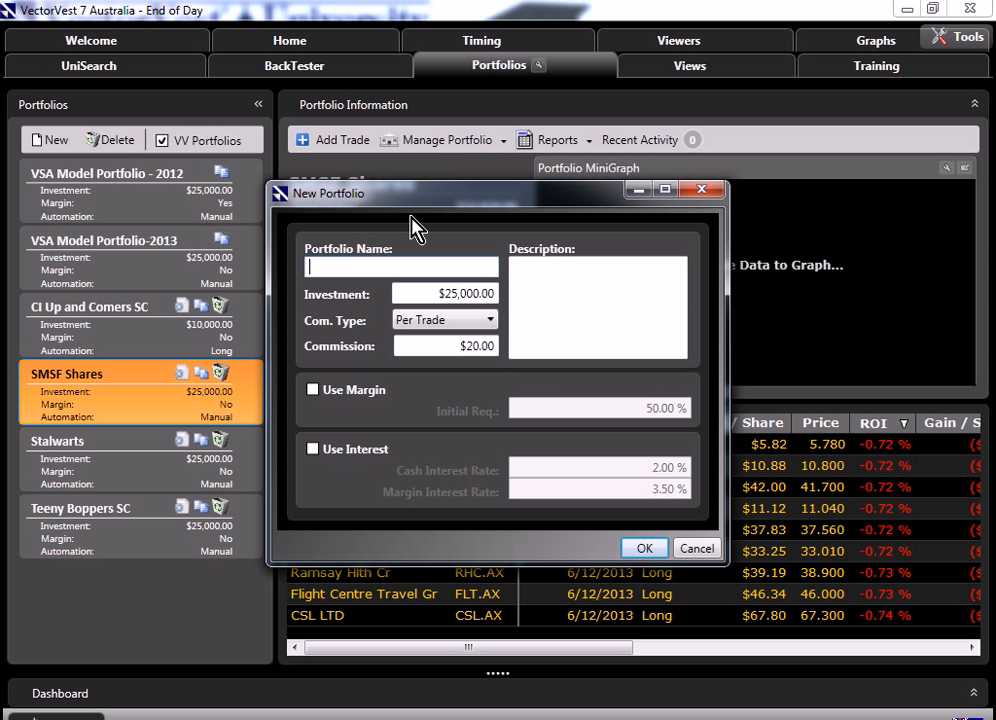
text(My Portfolio)
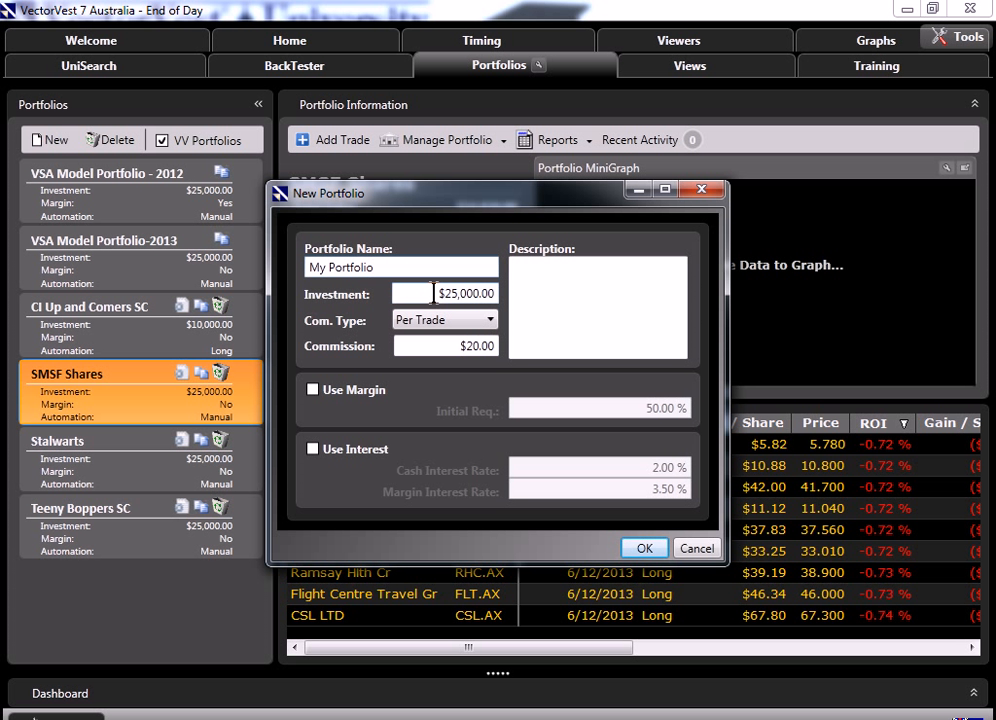
click(642, 548)
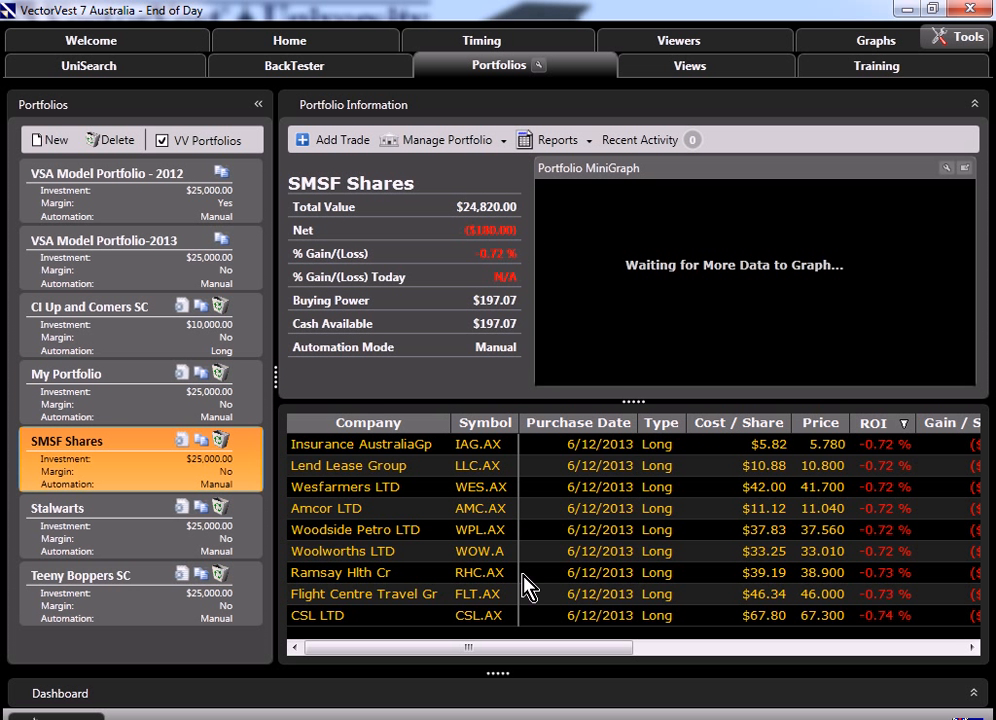
click(120, 408)
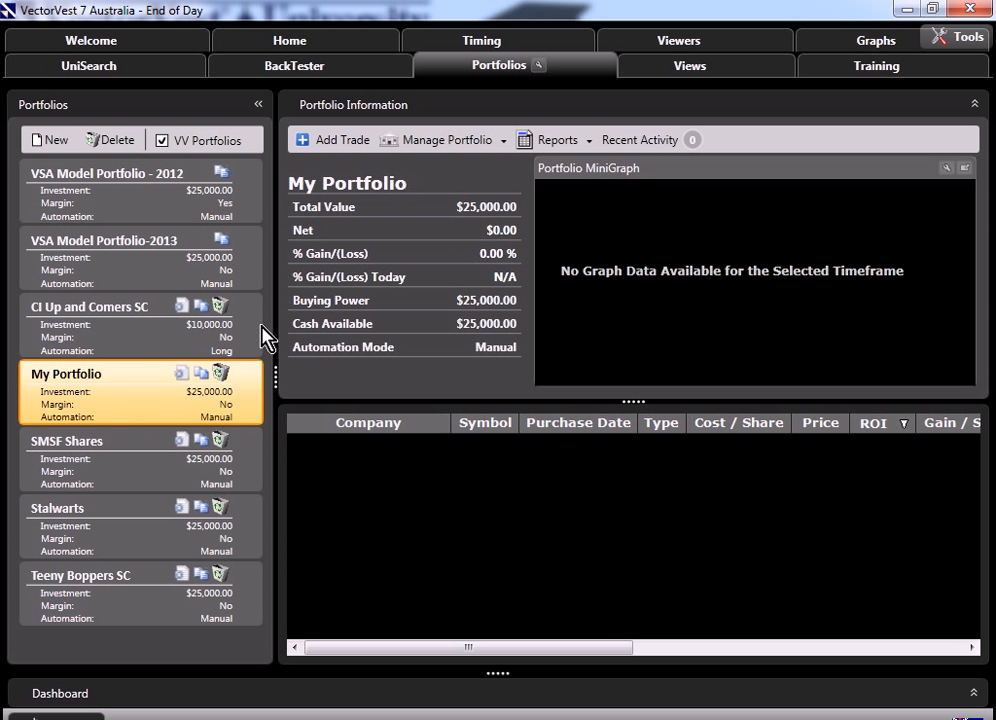
Start a new trade in My Portfolio with trade type Buy Long and symbol RHC.AX
click(334, 149)
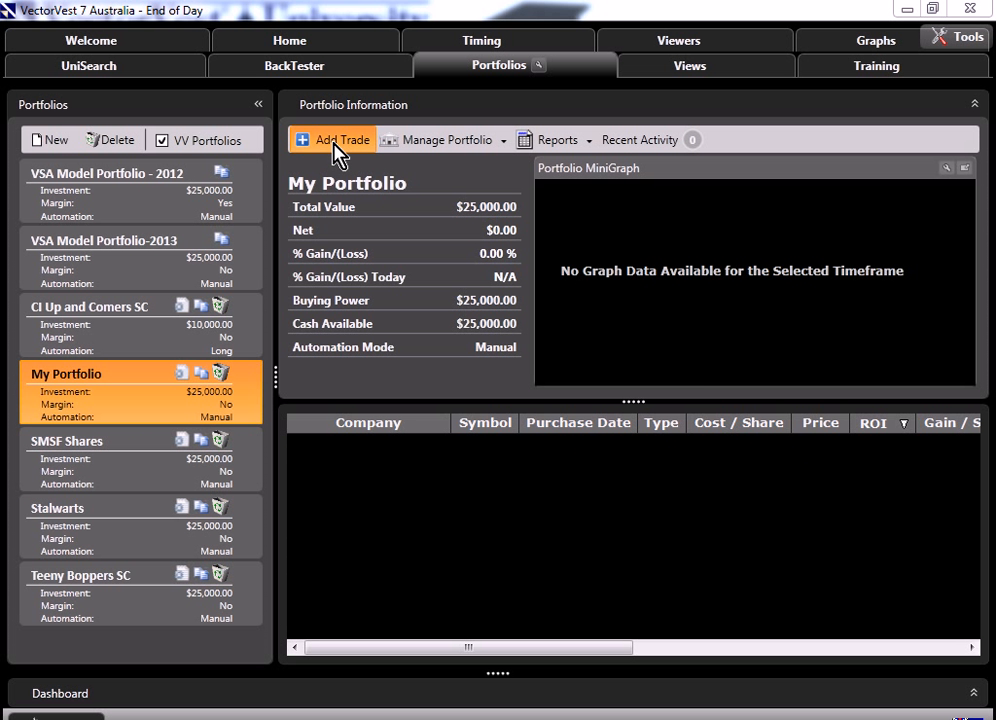
drag(441, 88, 438, 76)
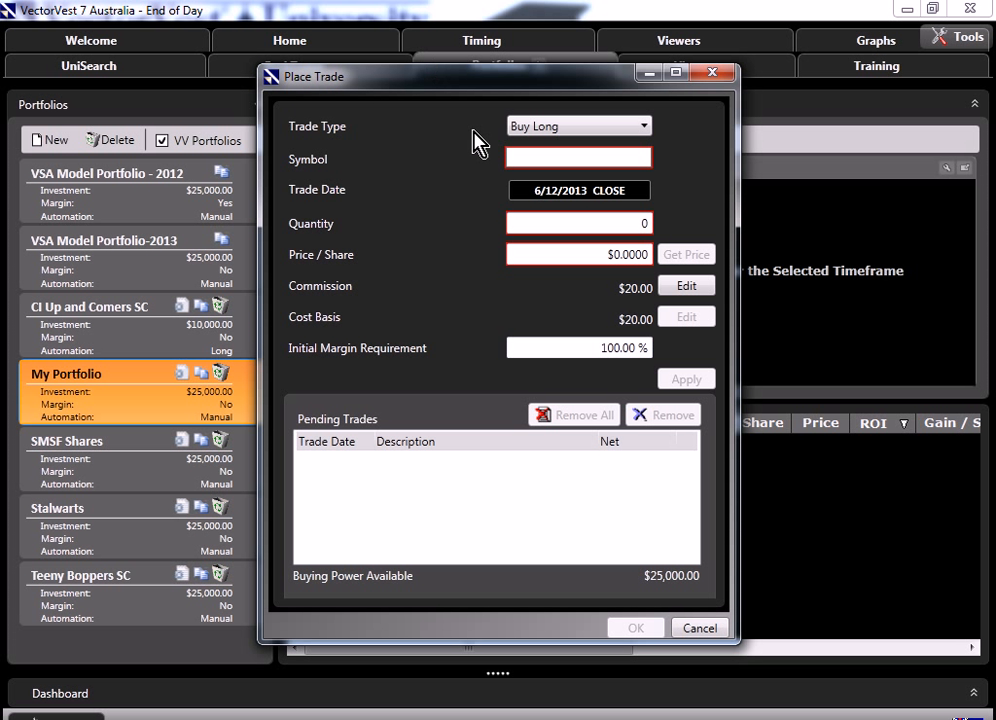
click(630, 128)
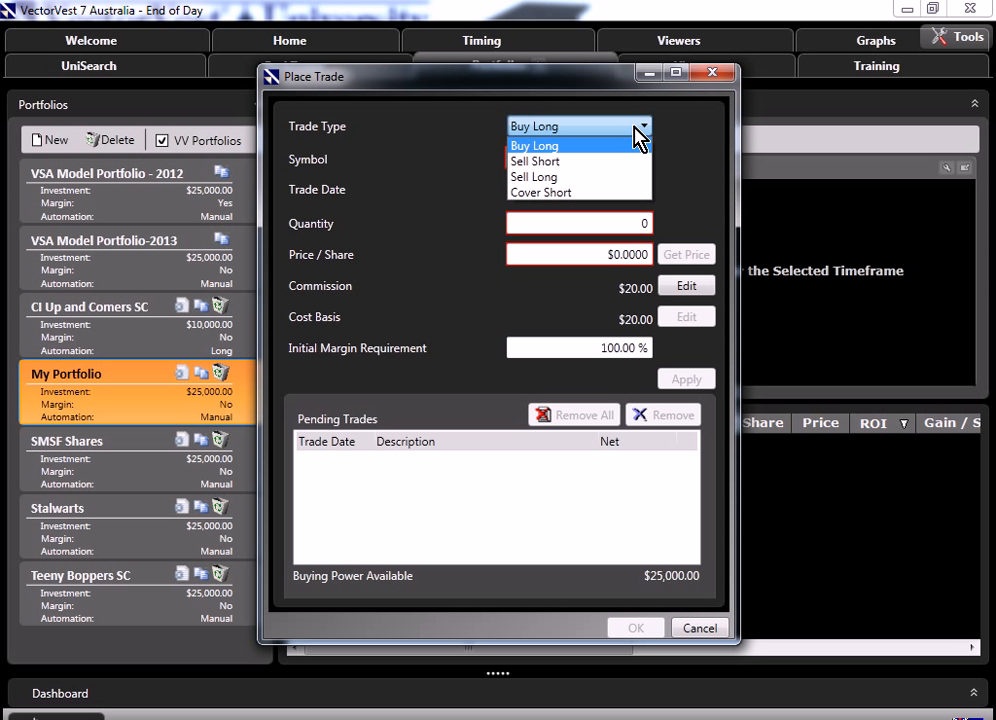
click(605, 147)
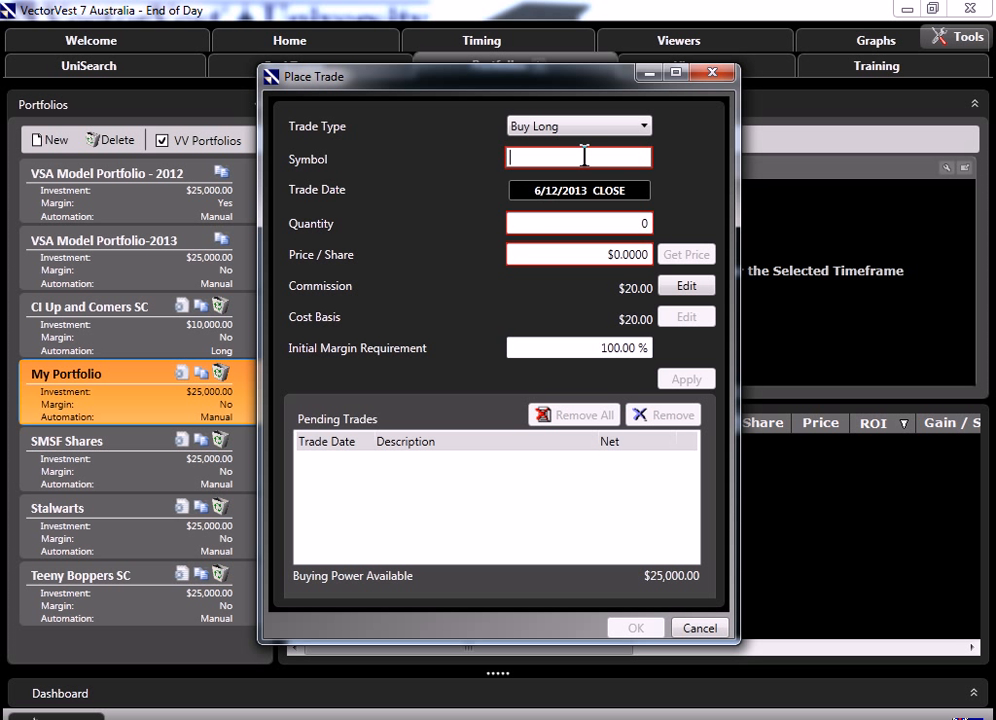
text(RHC.A)
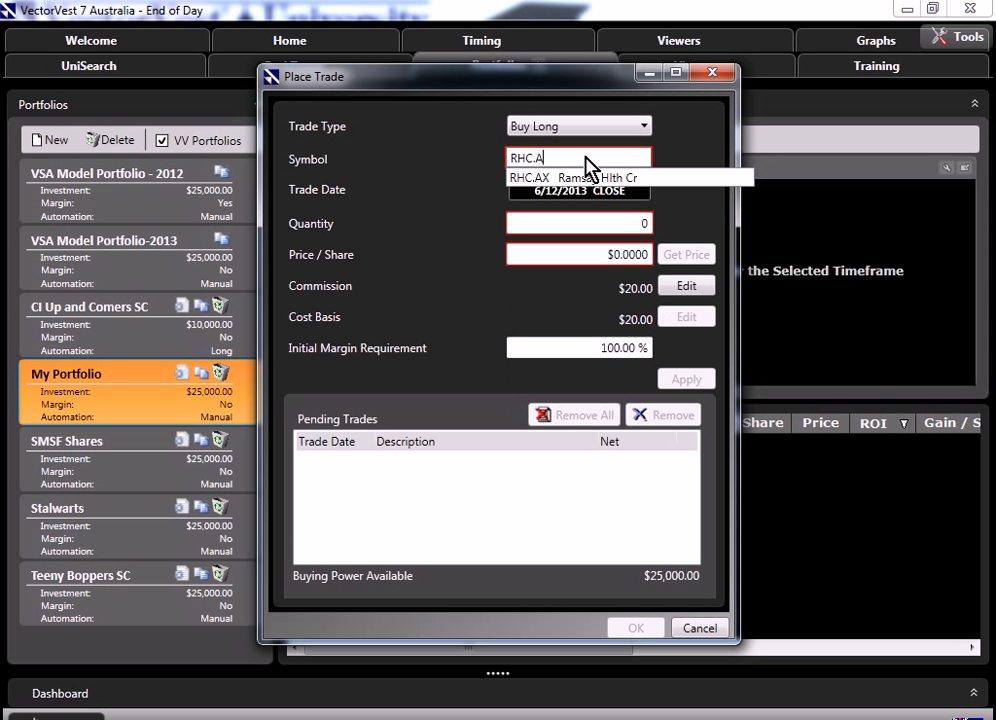
text(X)
click(581, 177)
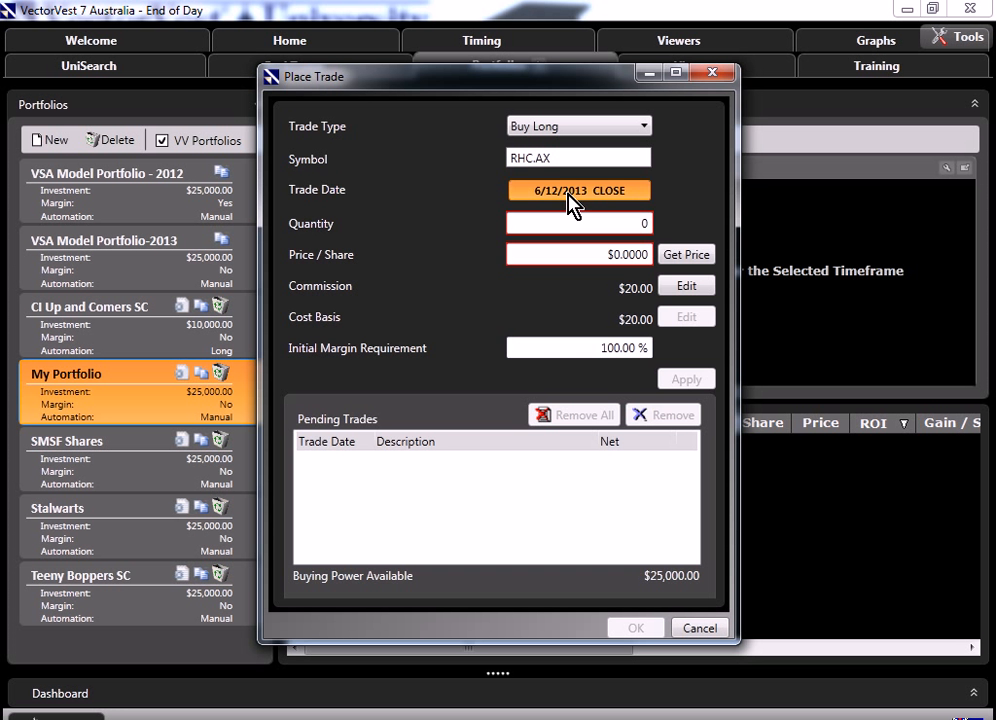
Set the QuickDates timing signals to GLB/RT Kicker and the trade date to the 24/10/2013 close
click(569, 205)
click(371, 248)
click(371, 248)
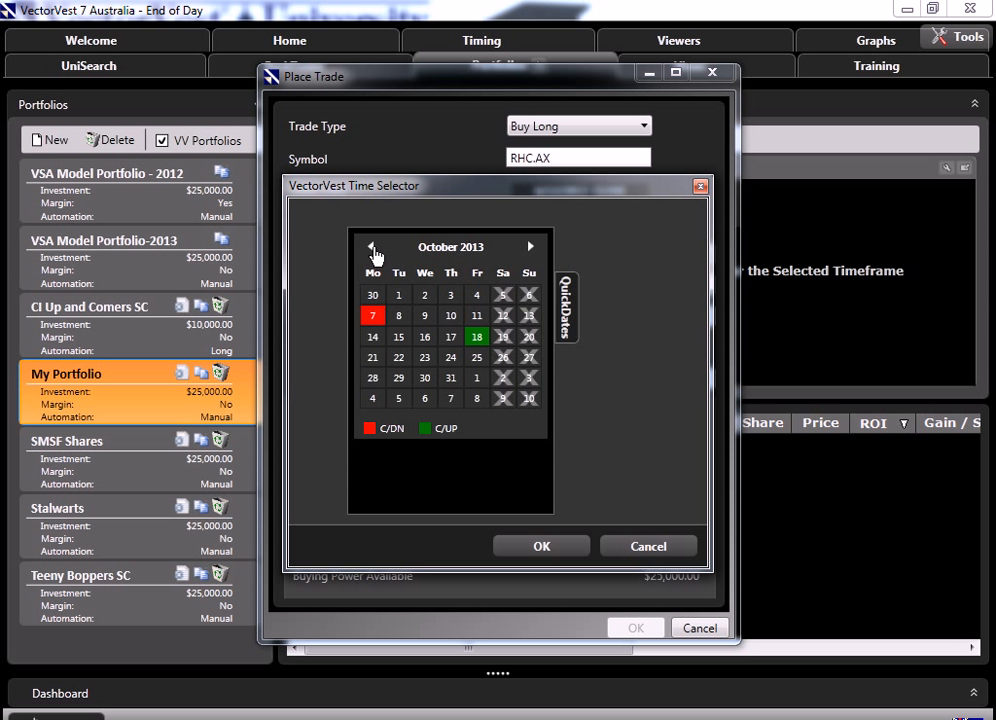
click(568, 330)
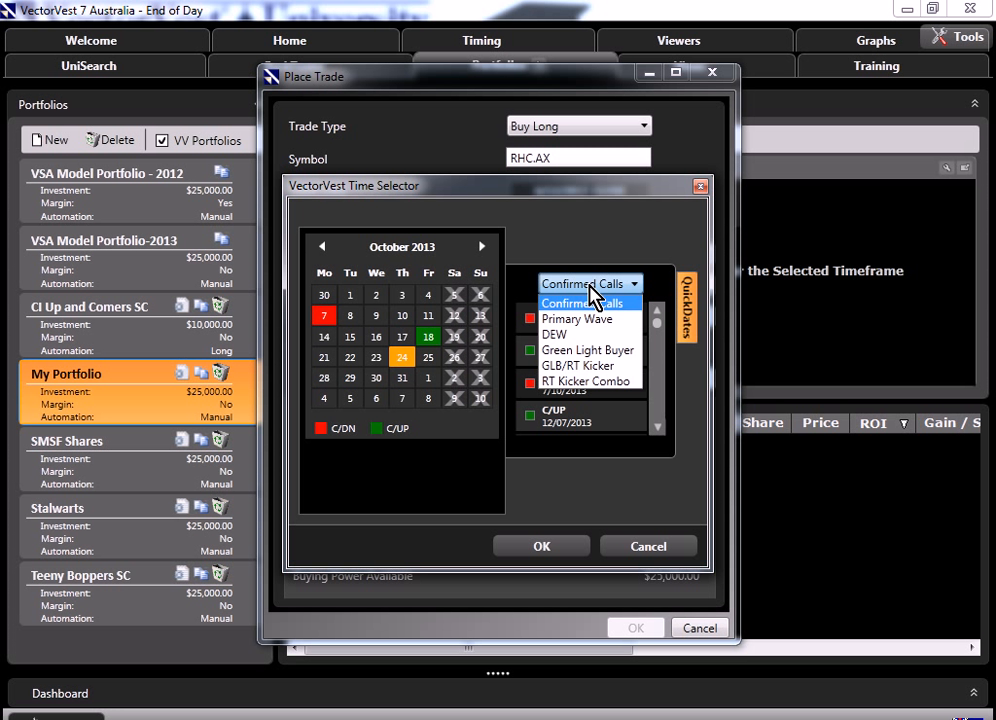
click(585, 365)
click(688, 312)
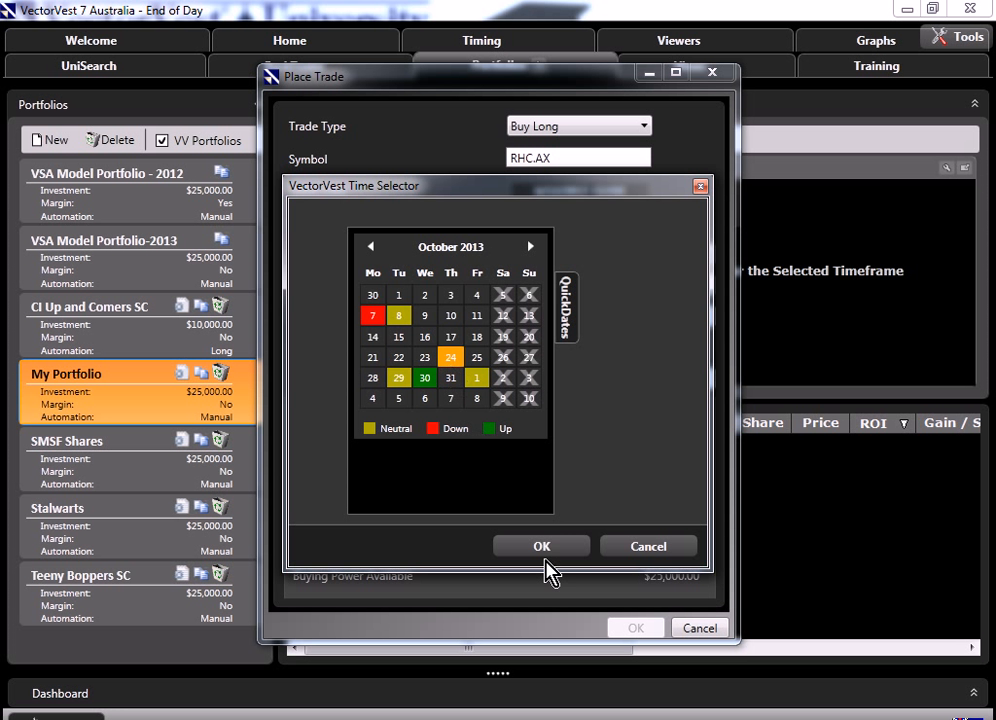
click(558, 546)
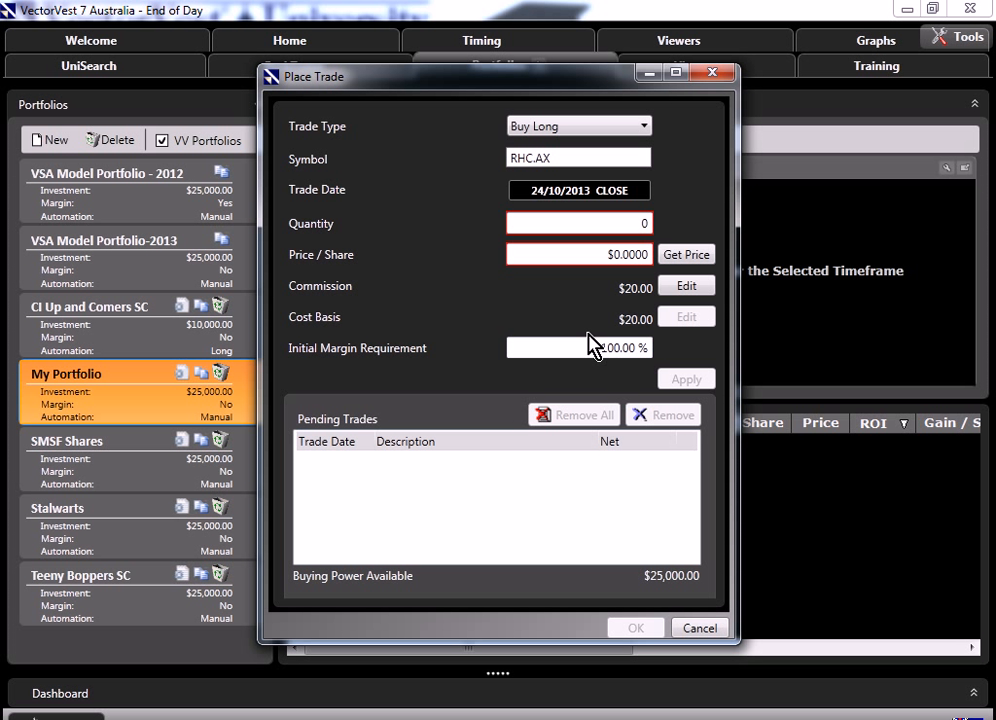
Set the price per share to $38.24 and the quantity to 250, and add the RHC.AX purchase to the pending trades
click(680, 256)
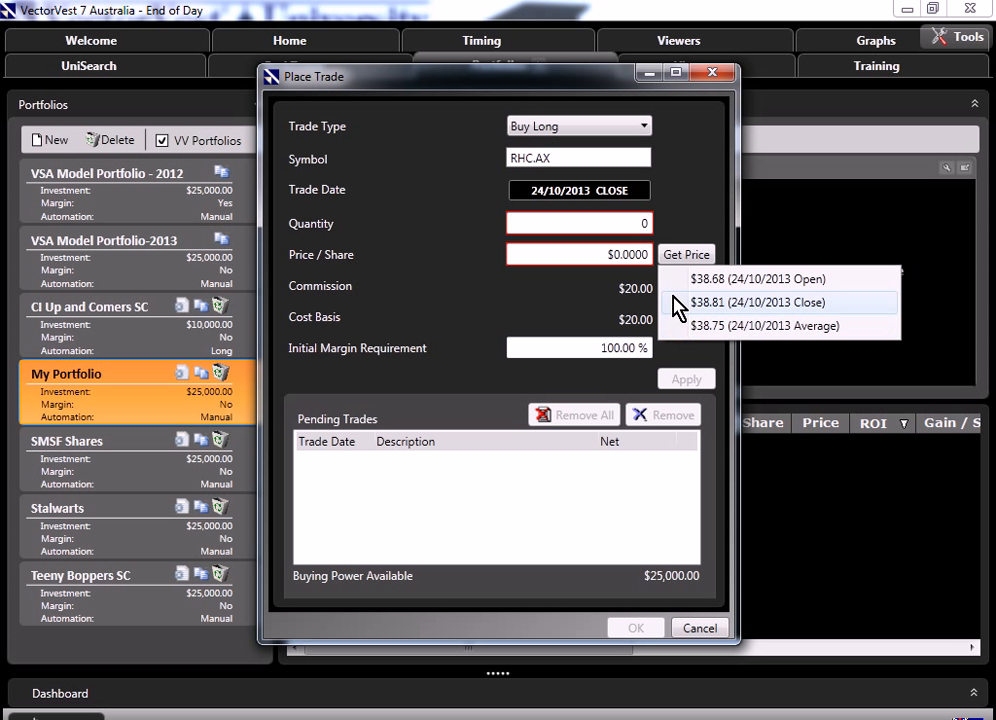
click(627, 256)
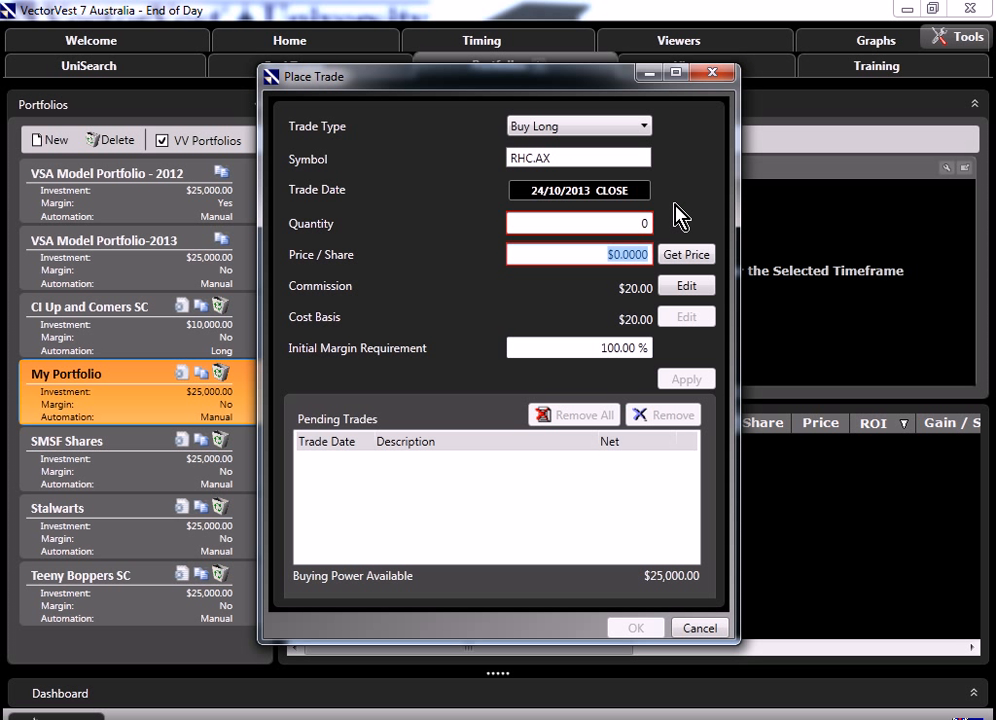
text(38.24)
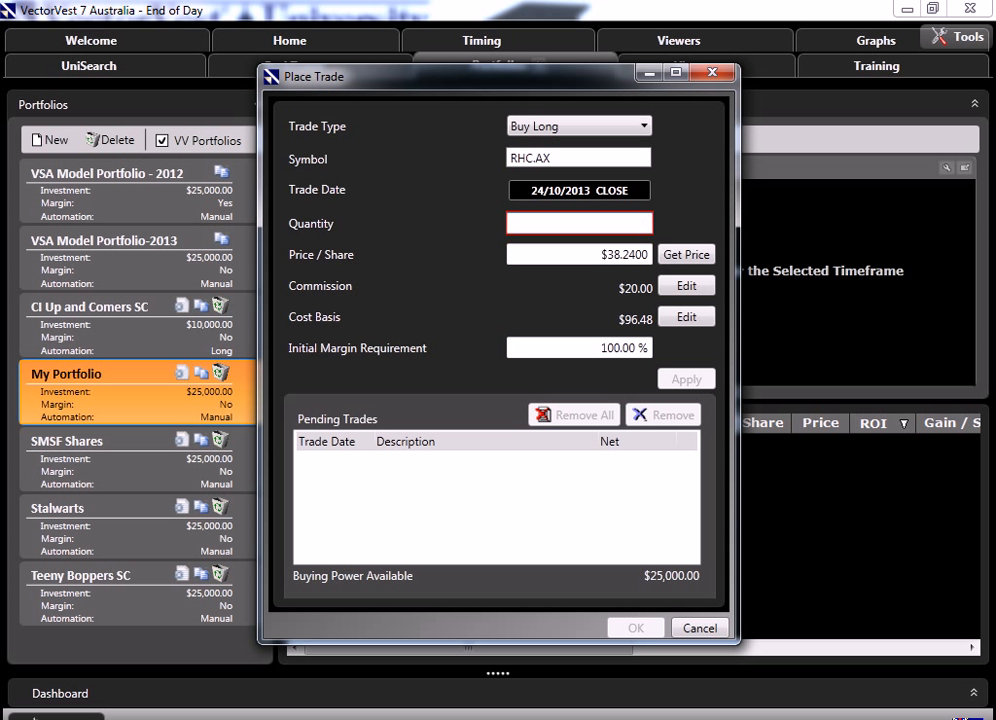
text(250)
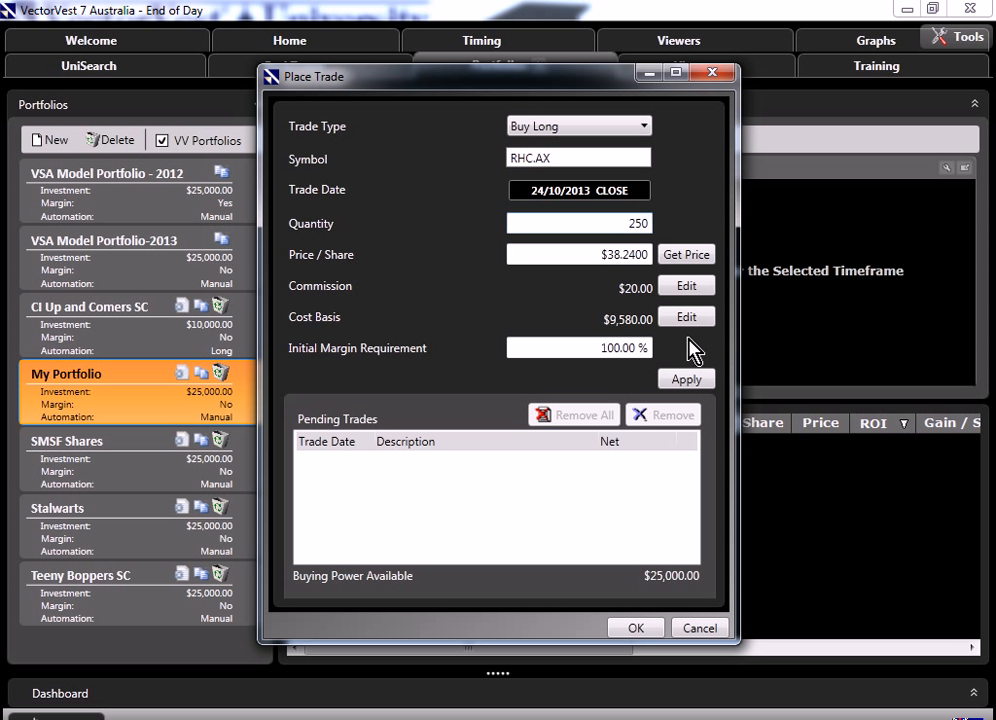
click(688, 380)
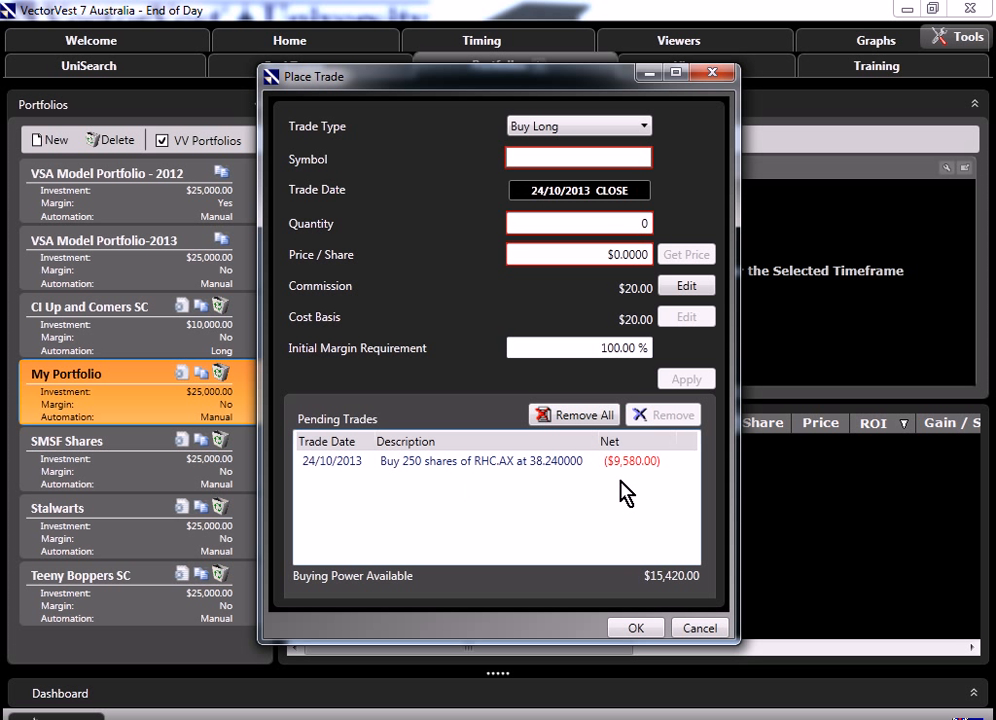
Enter FLT.AX as the symbol for a second Buy Long trade in My Portfolio
click(565, 158)
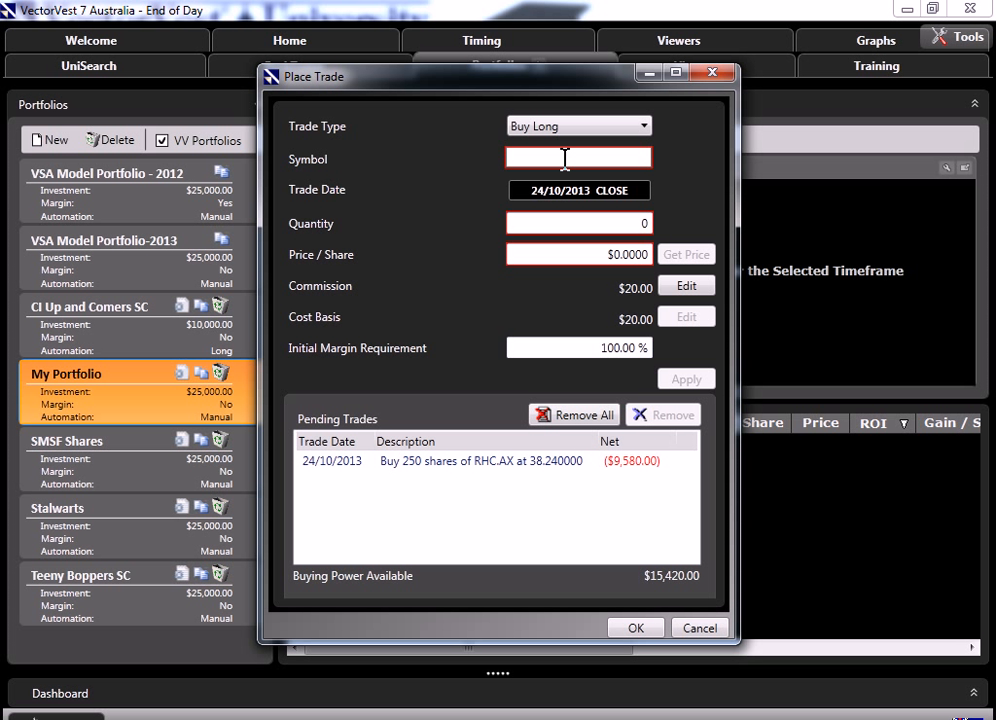
text(FLT)
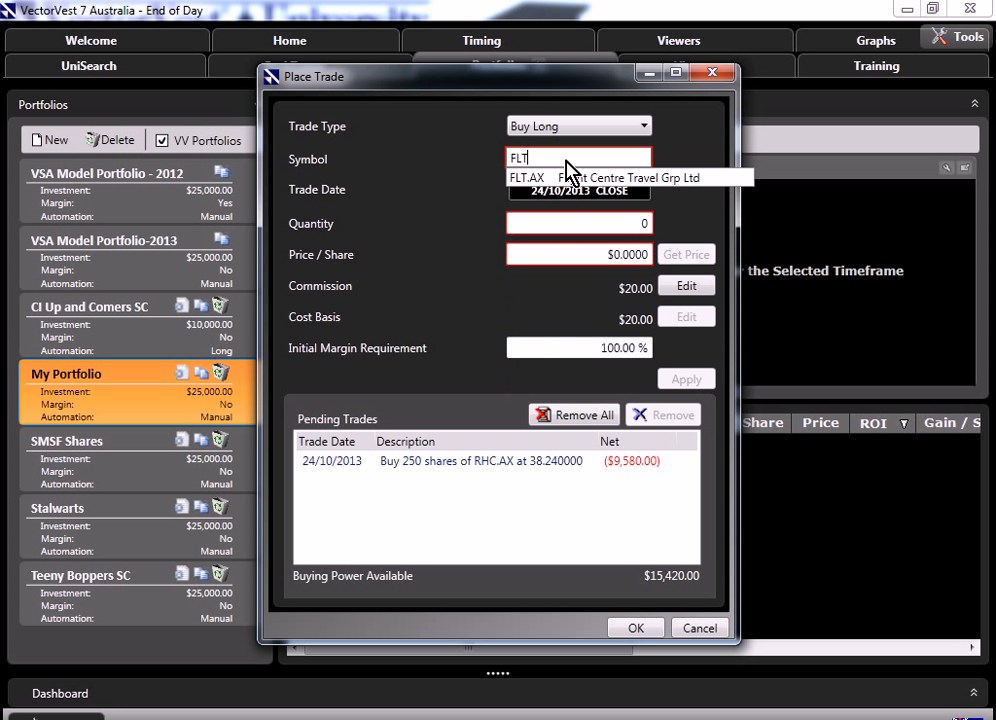
text(.AX)
click(567, 173)
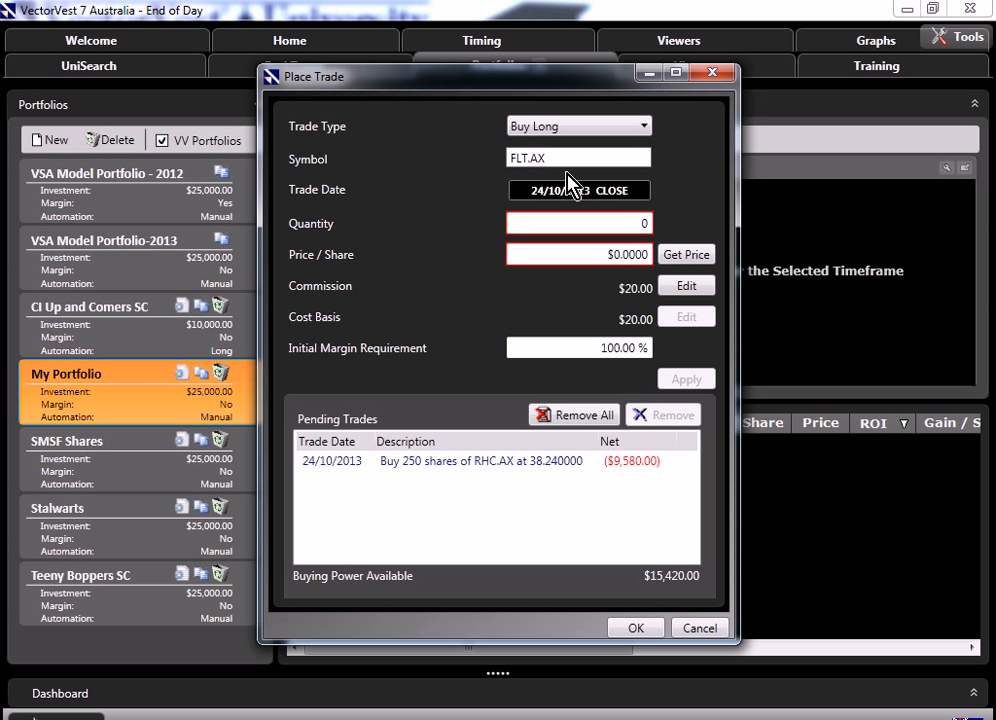
Set the FLT.AX trade date to the 14/05/2013 close
click(570, 190)
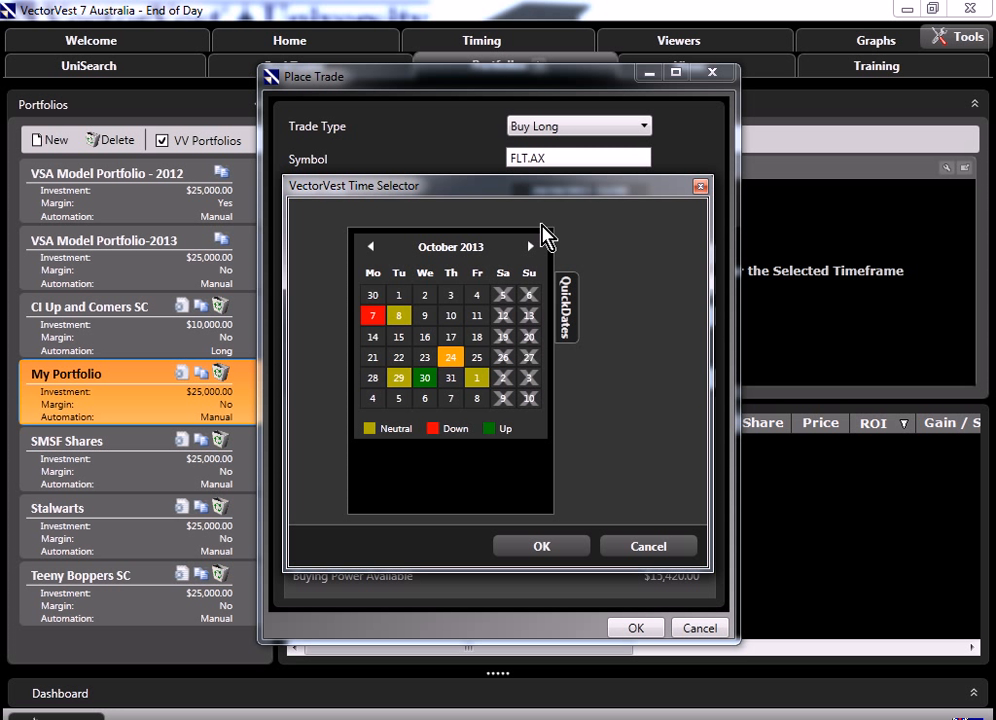
click(371, 247)
click(371, 247)
click(371, 247)
click(371, 247)
click(371, 247)
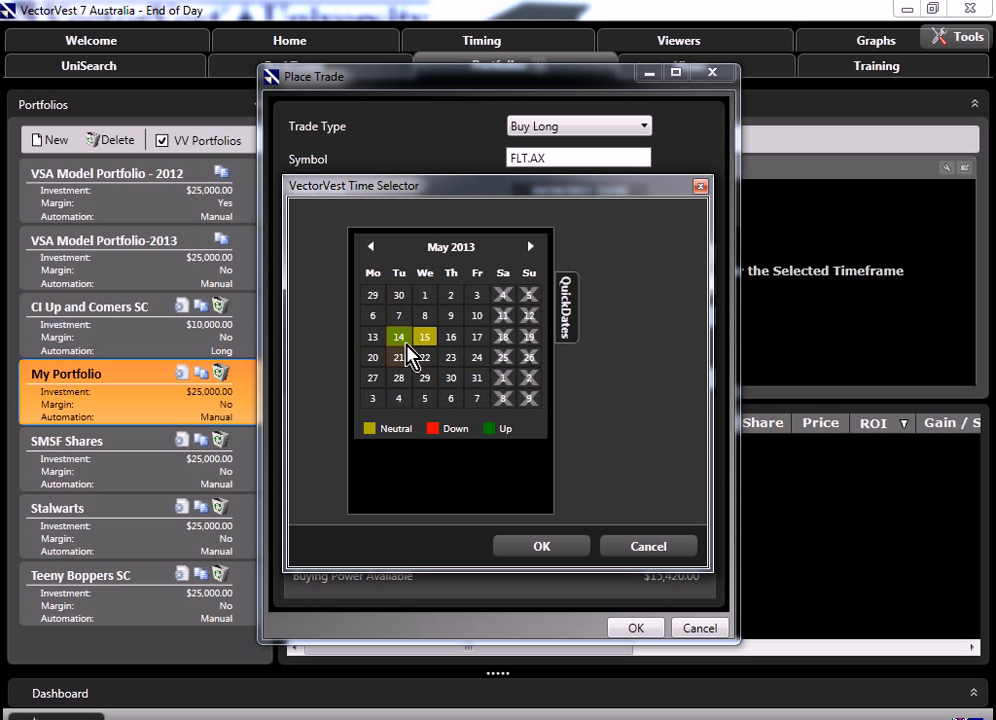
click(406, 342)
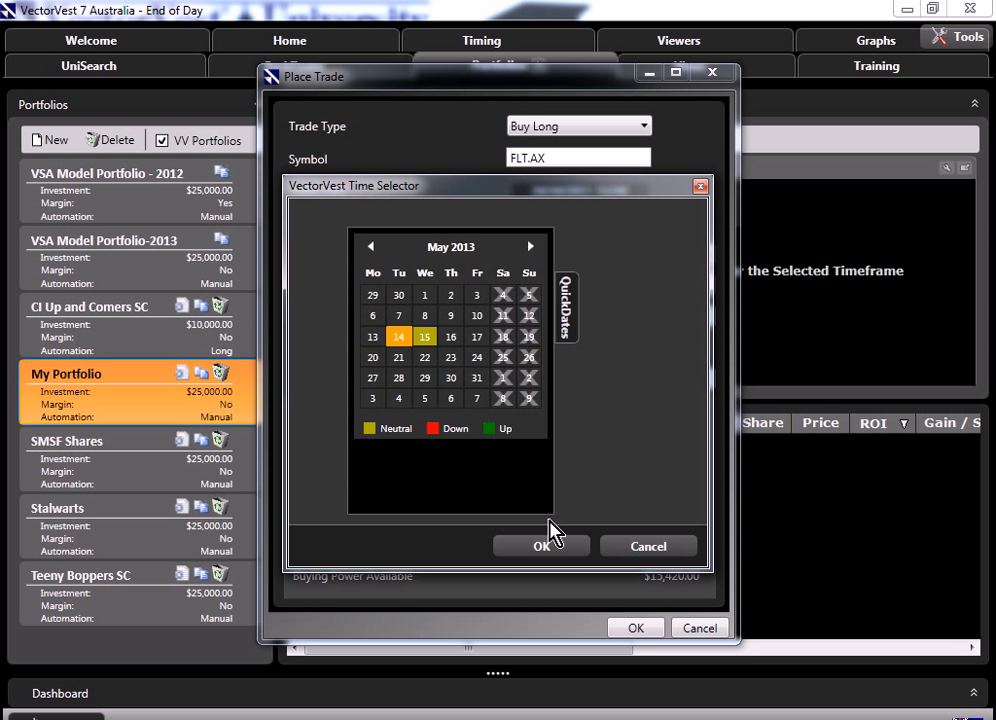
click(541, 546)
Set the price per share to $40.56 and the quantity to 200, and add the FLT.AX purchase to the pending trades
click(680, 258)
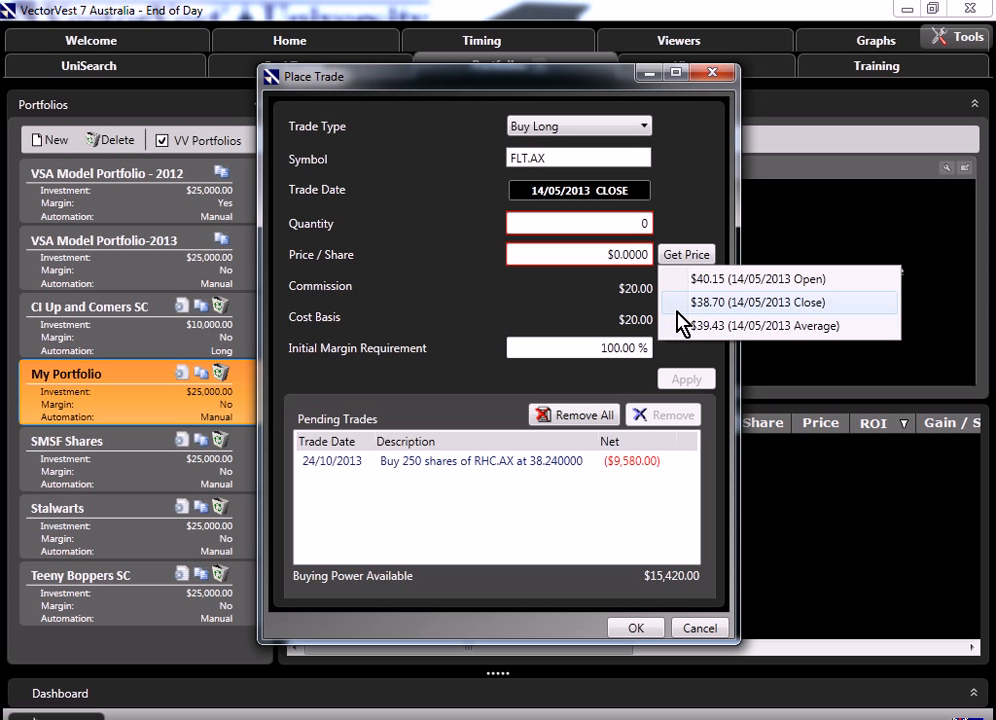
click(597, 254)
key(BackSpace)
text(40)
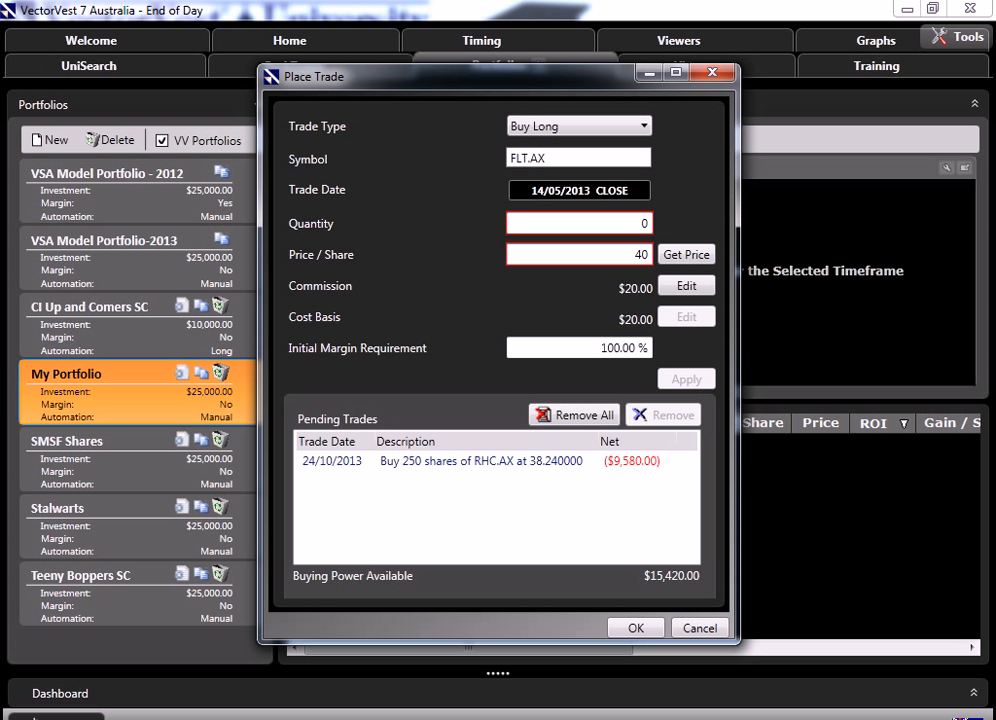
text(.56)
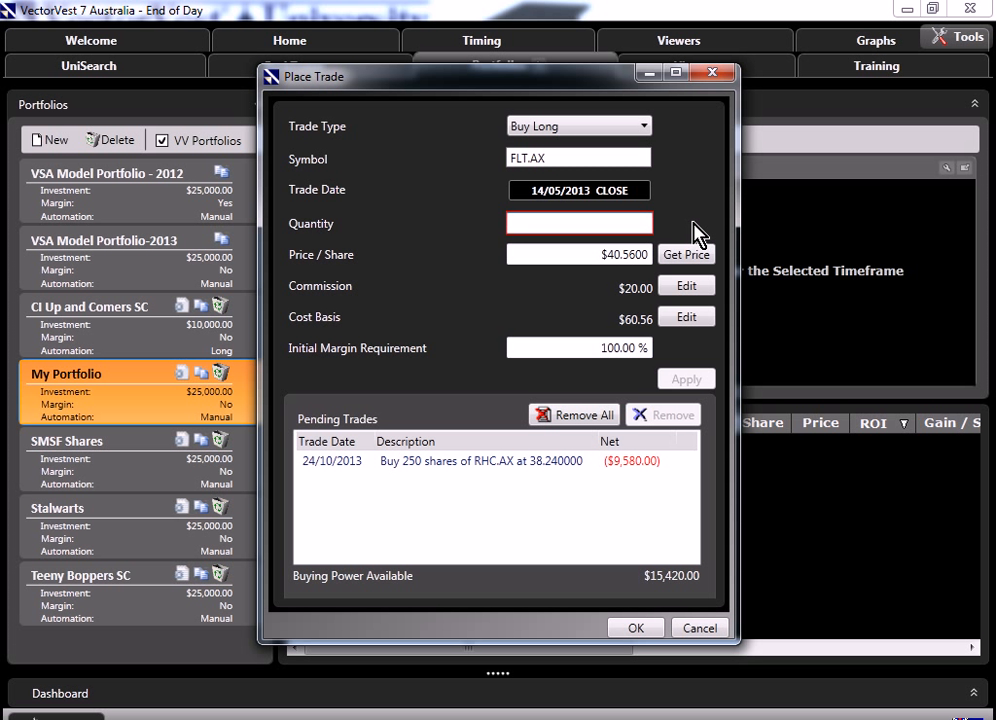
text(2)
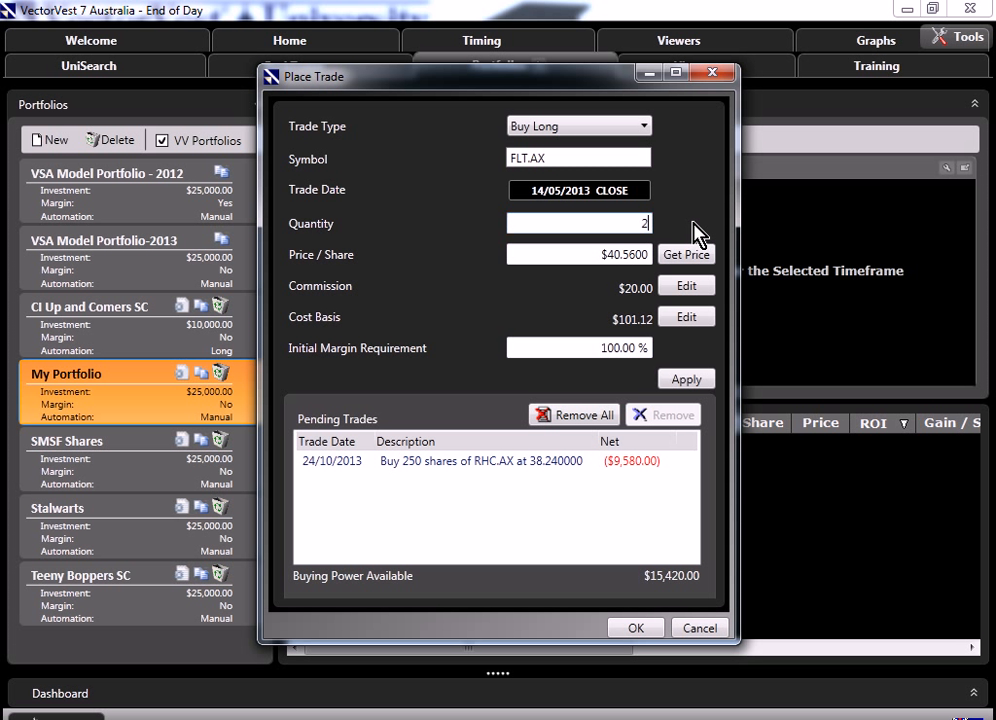
text(00)
click(662, 390)
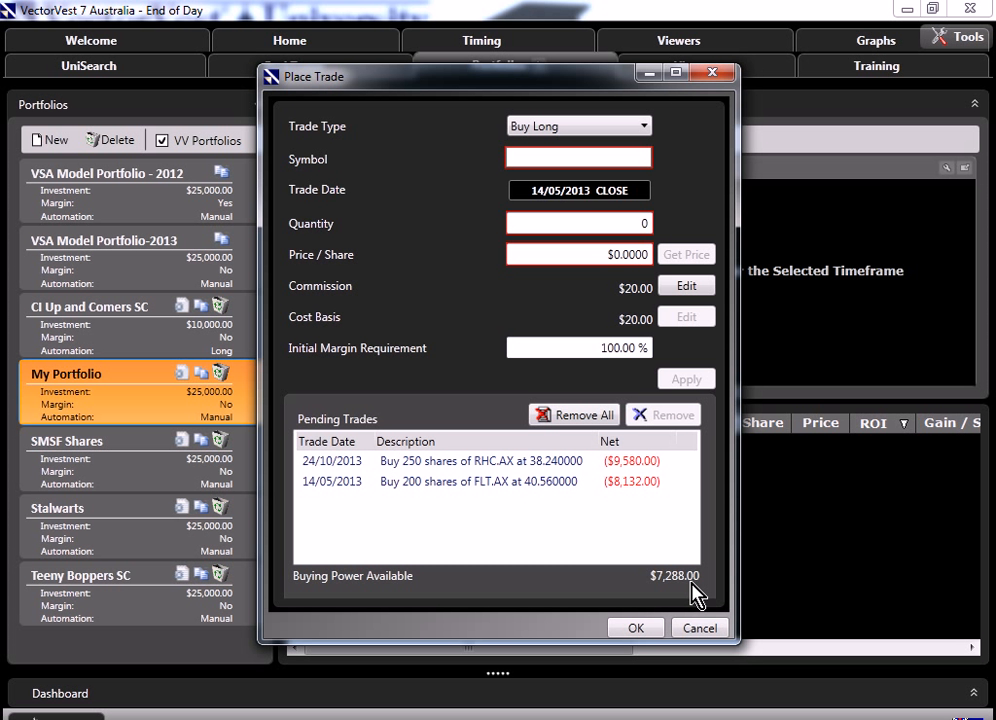
Place both pending trades in My Portfolio and collapse the portfolio list to widen the holdings table
click(636, 628)
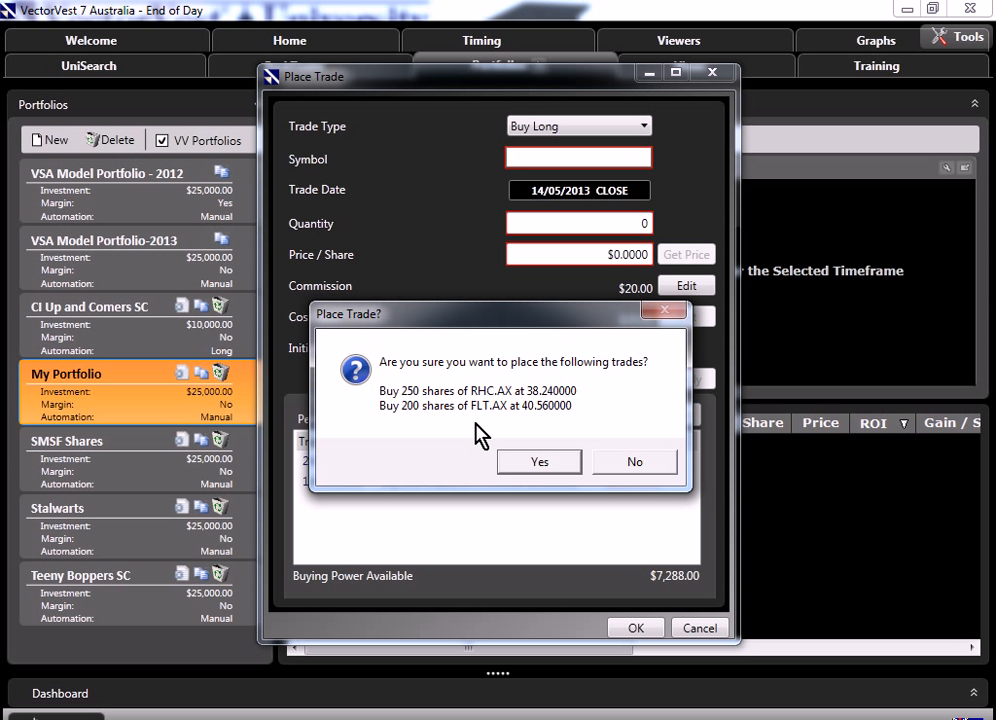
click(535, 462)
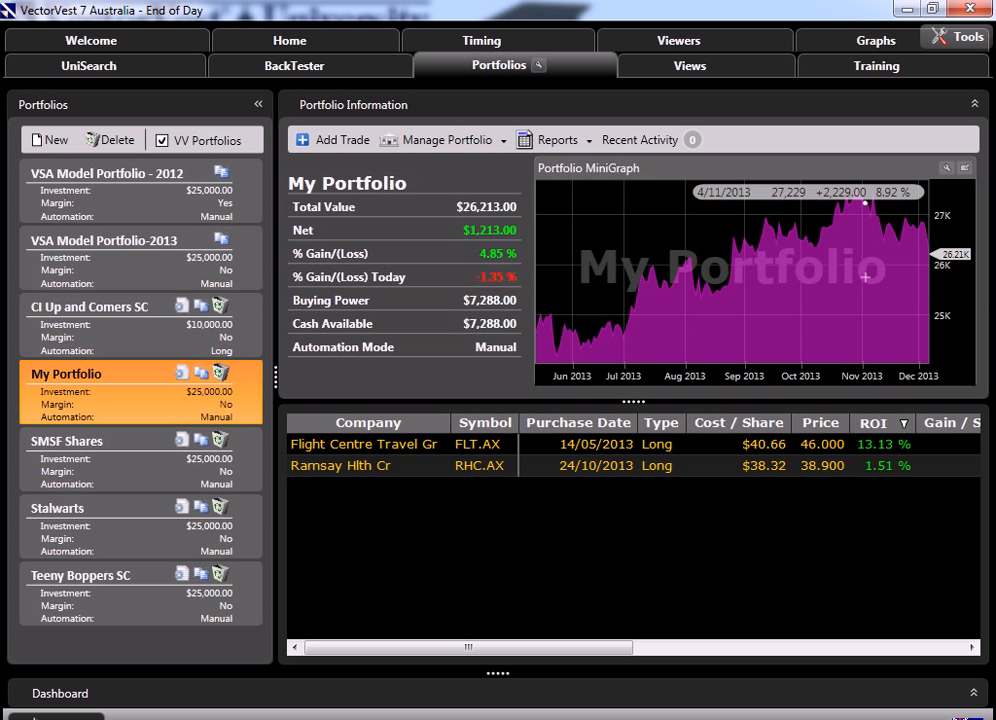
click(258, 104)
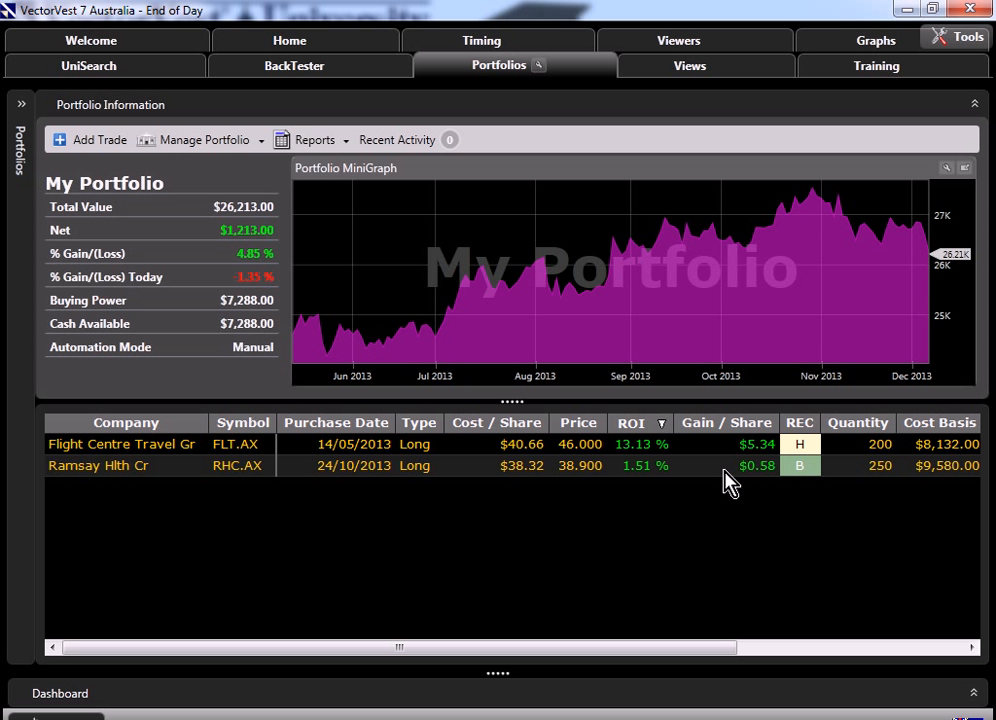
Examine all holdings columns of My Portfolio, the available reports, and the portfolio management and automation options
drag(685, 649, 931, 660)
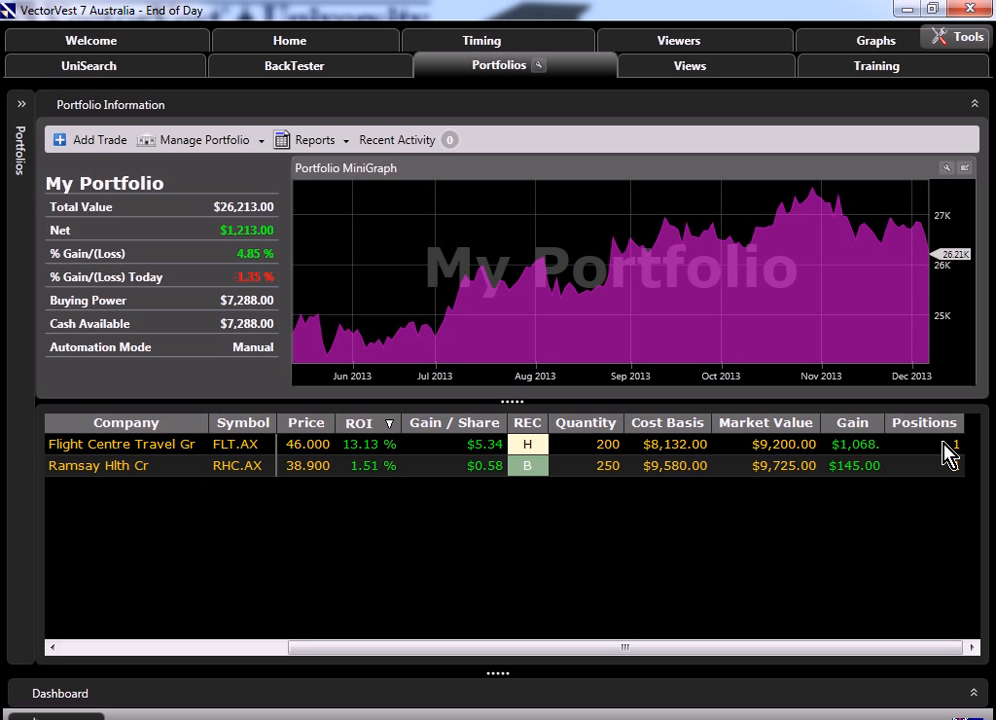
drag(834, 649, 592, 668)
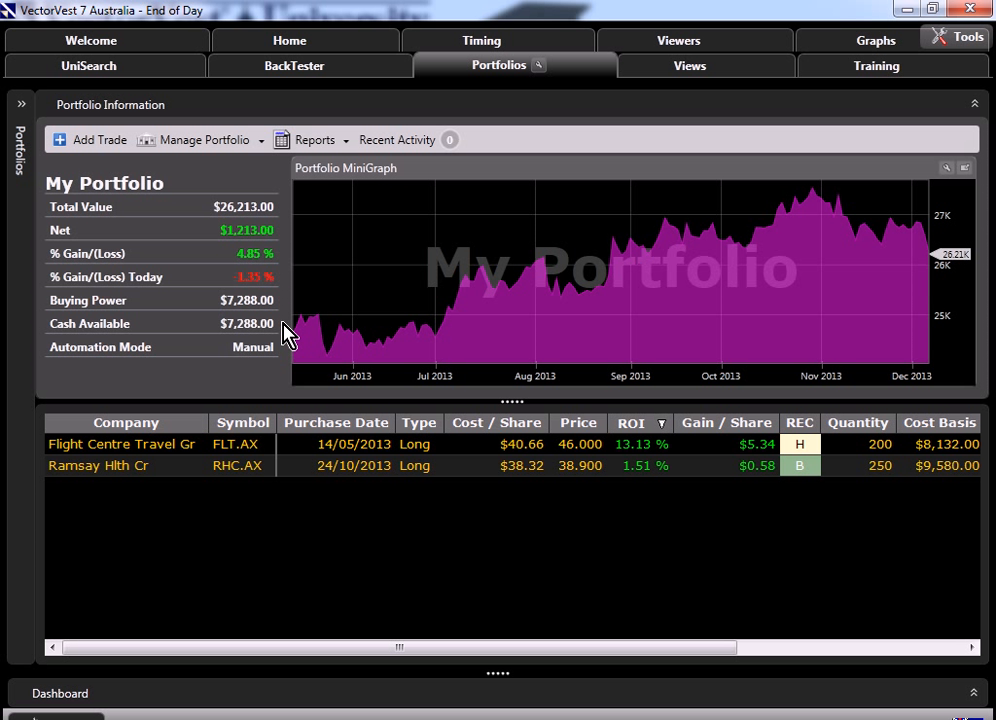
click(345, 143)
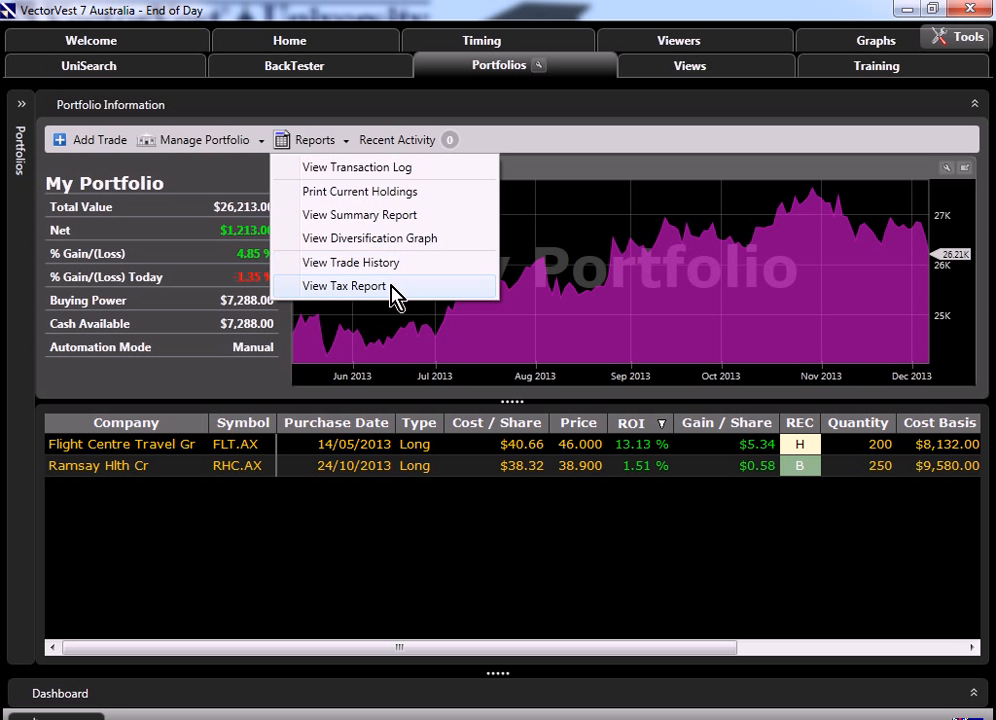
click(260, 144)
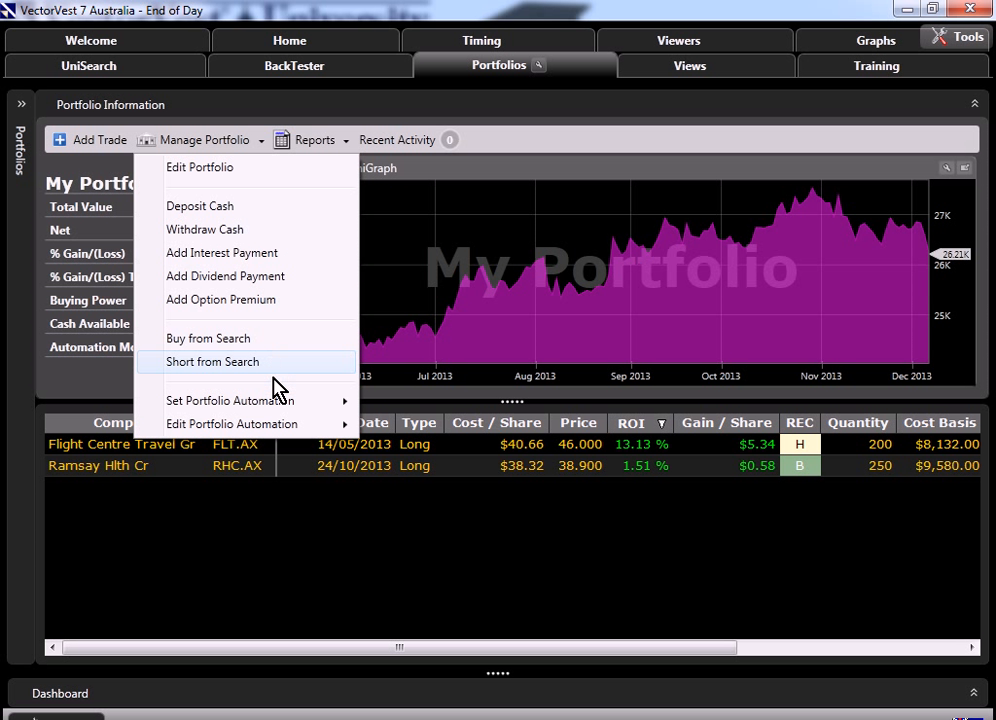
mouse_move(272, 392)
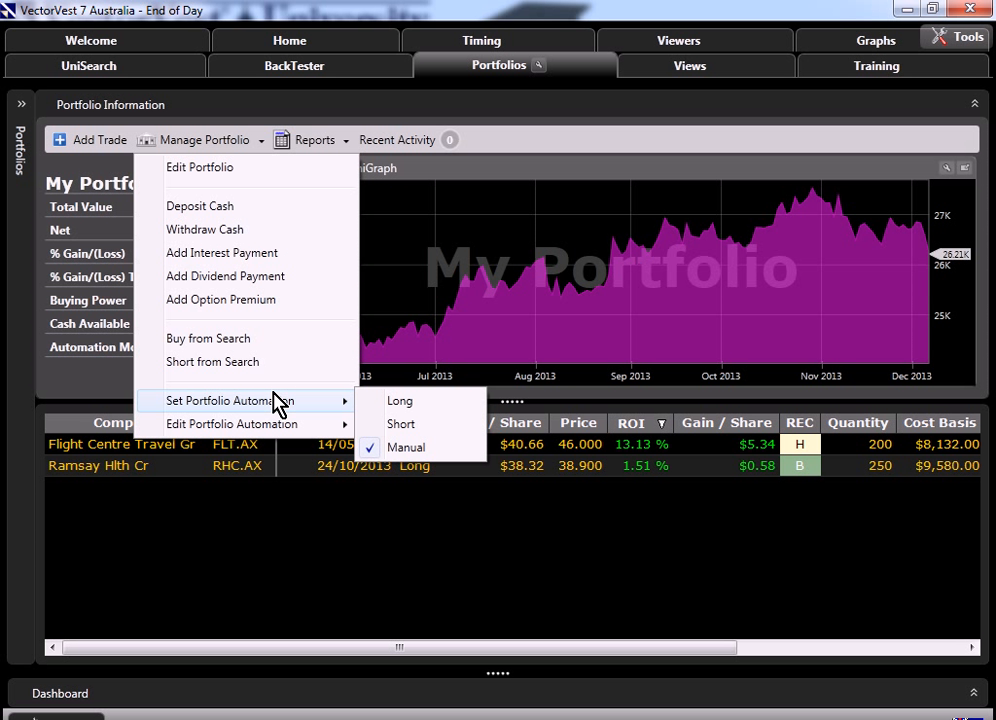